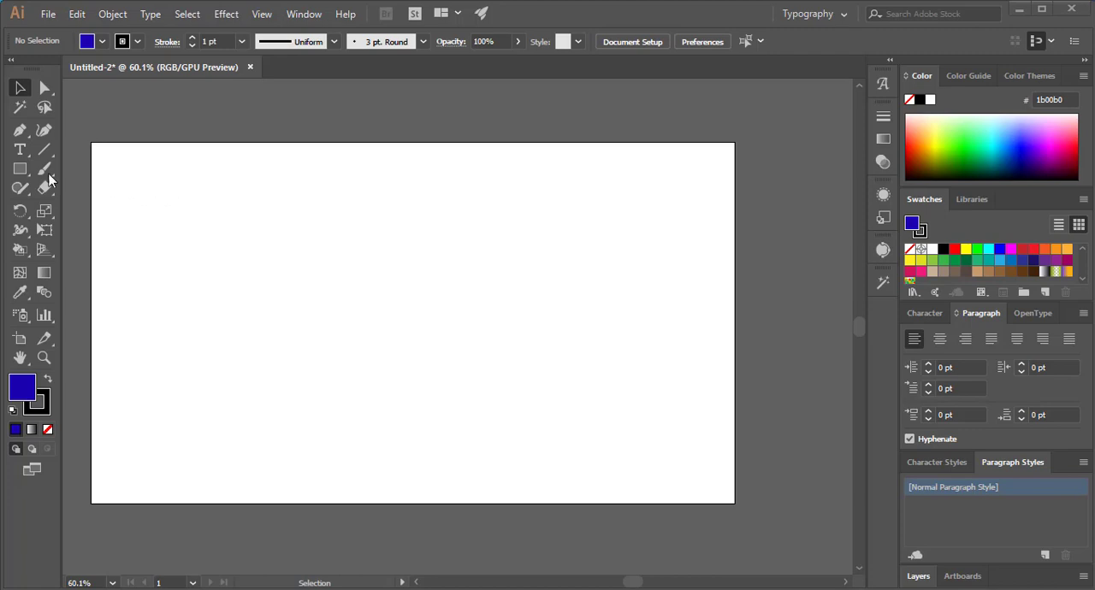
- Draw a rectangle about 883 by 411 px on the artboard and shift it slightly to the left
left_click(20, 169)
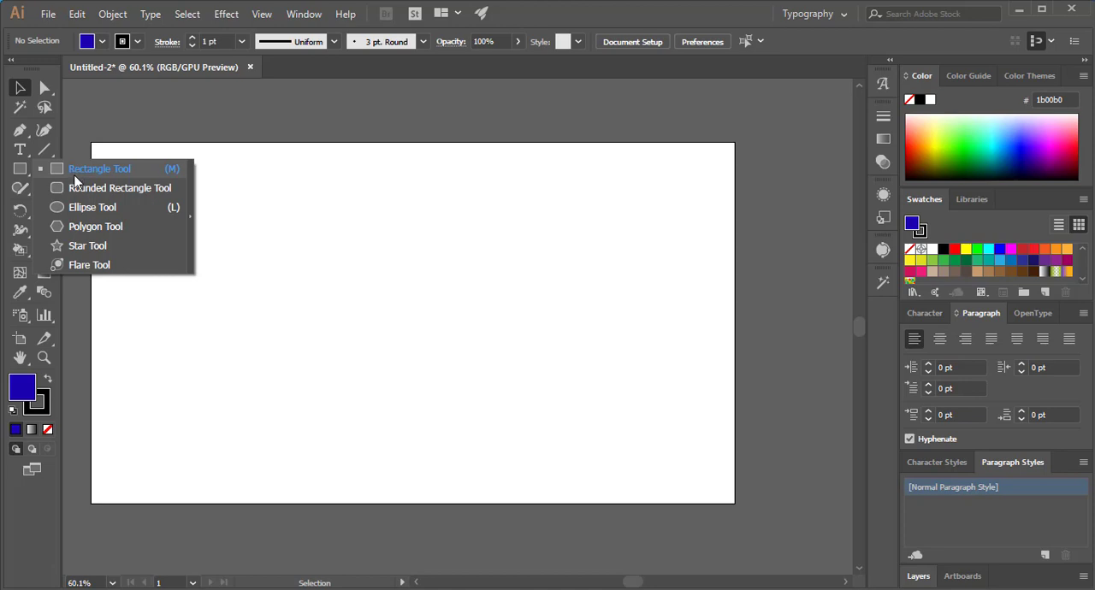
left_click(94, 170)
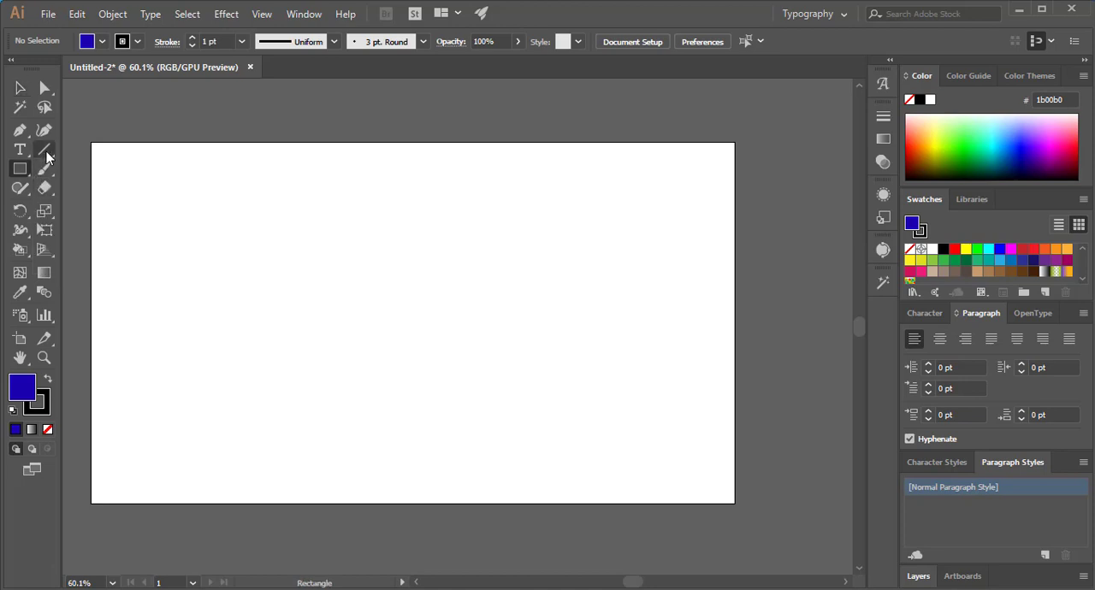
left_click(45, 151)
left_click(47, 154)
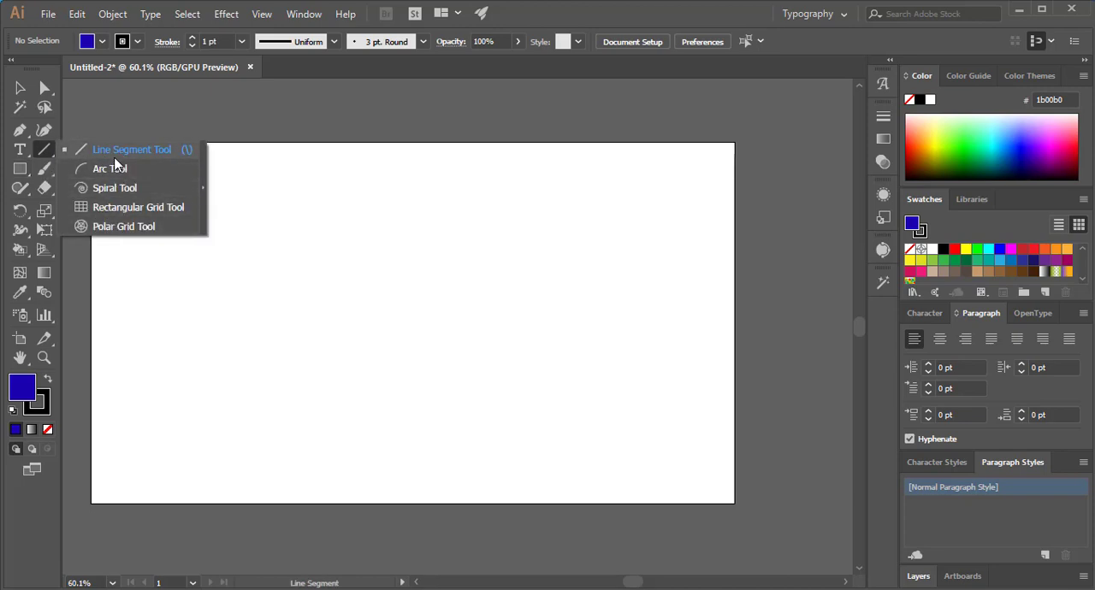
left_click(23, 169)
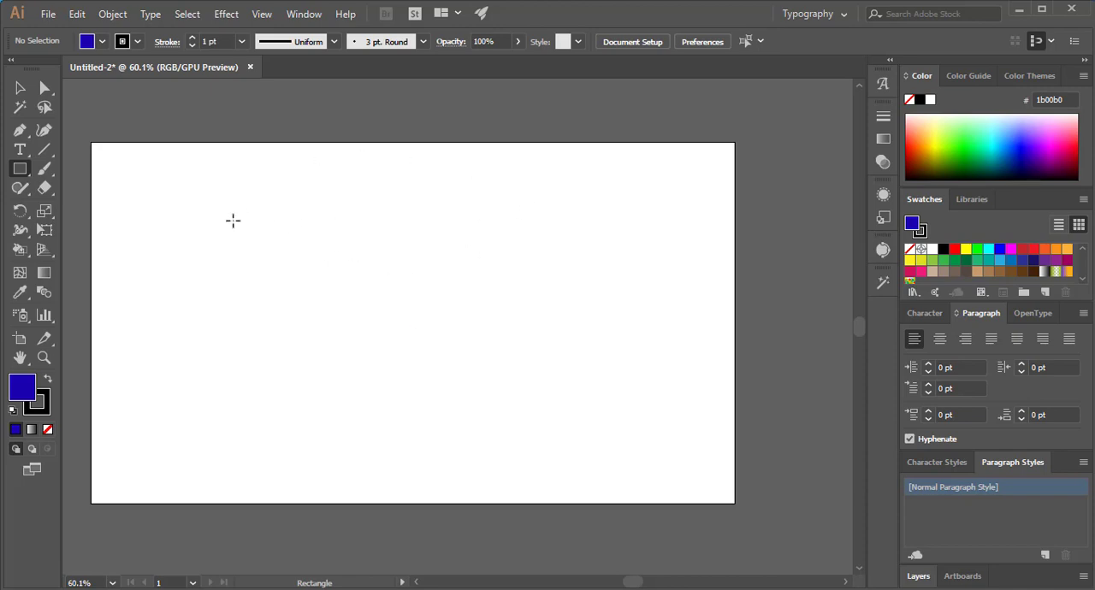
left_click_drag(225, 202, 652, 399)
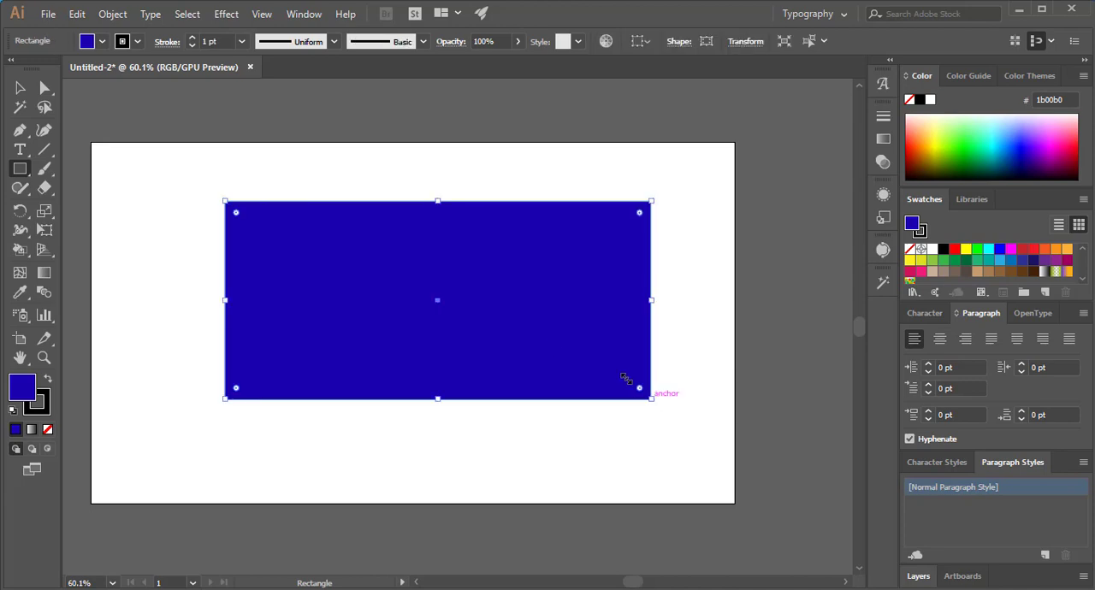
left_click(20, 87)
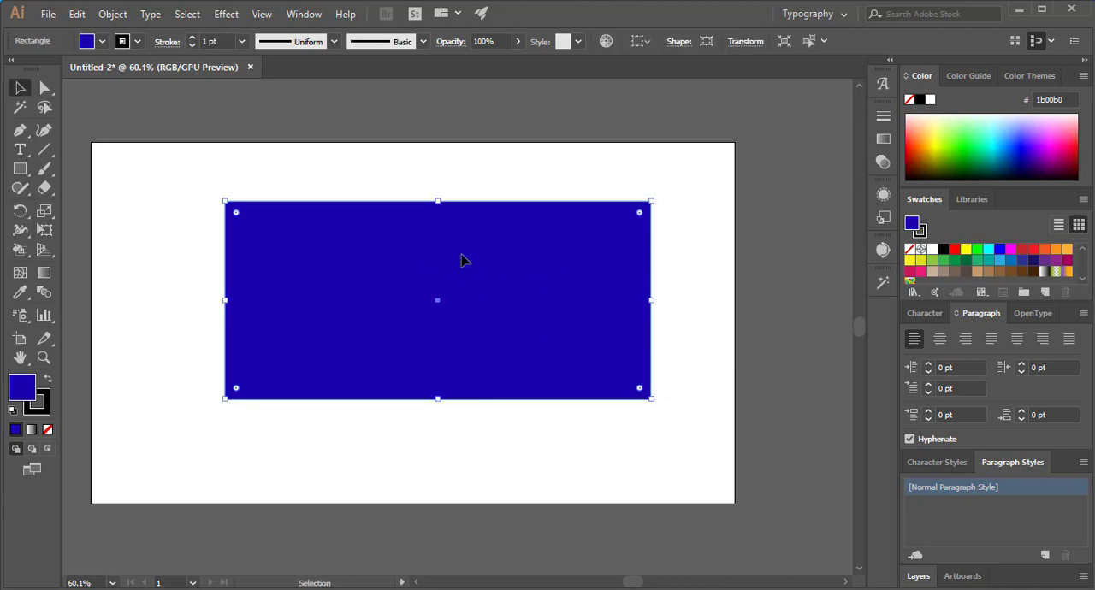
left_click_drag(462, 258, 414, 257)
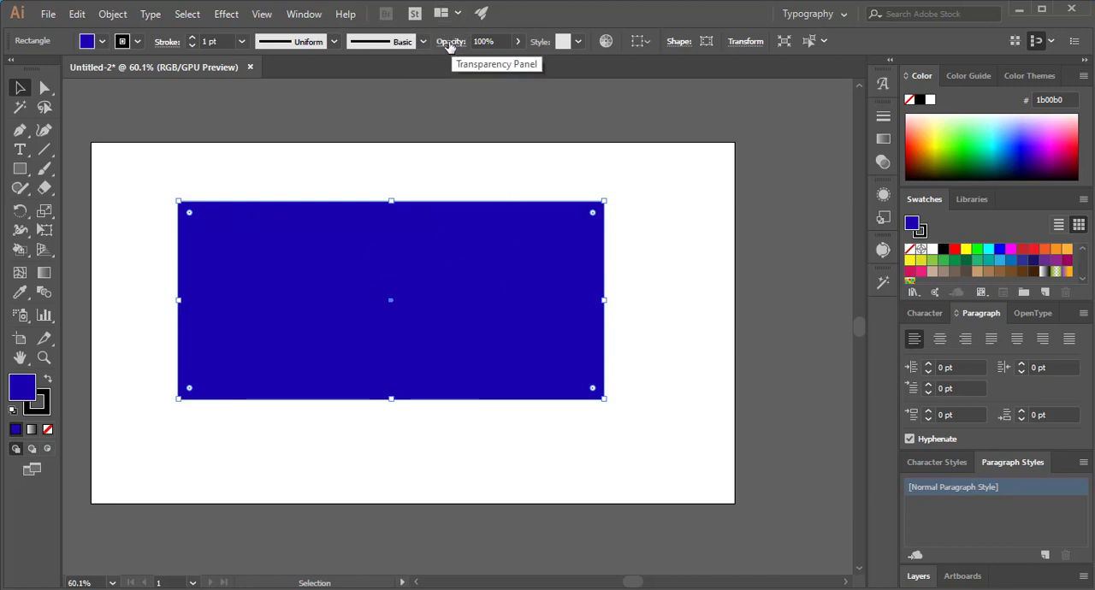
- Try the preset graphic styles on the rectangle, ending with the yellow floral pattern
left_click(518, 42)
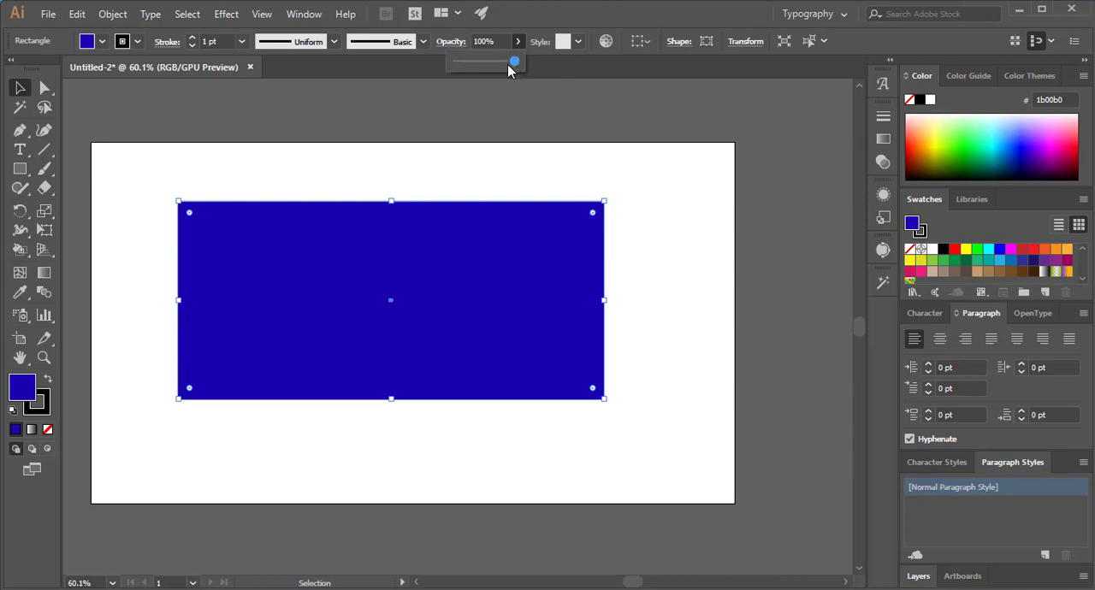
left_click_drag(514, 62, 542, 67)
left_click(578, 41)
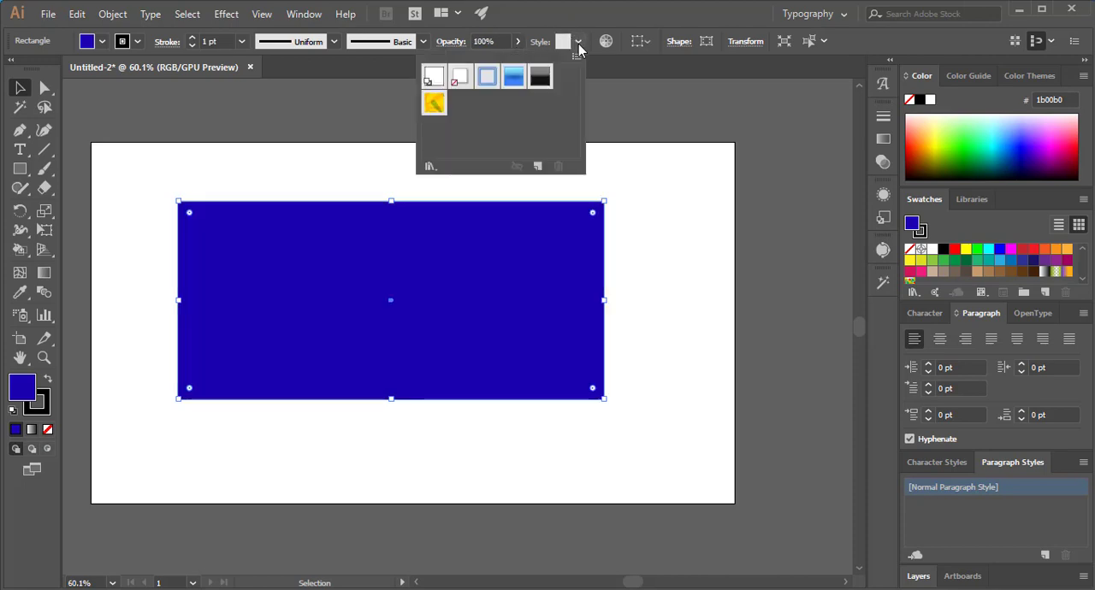
left_click(486, 77)
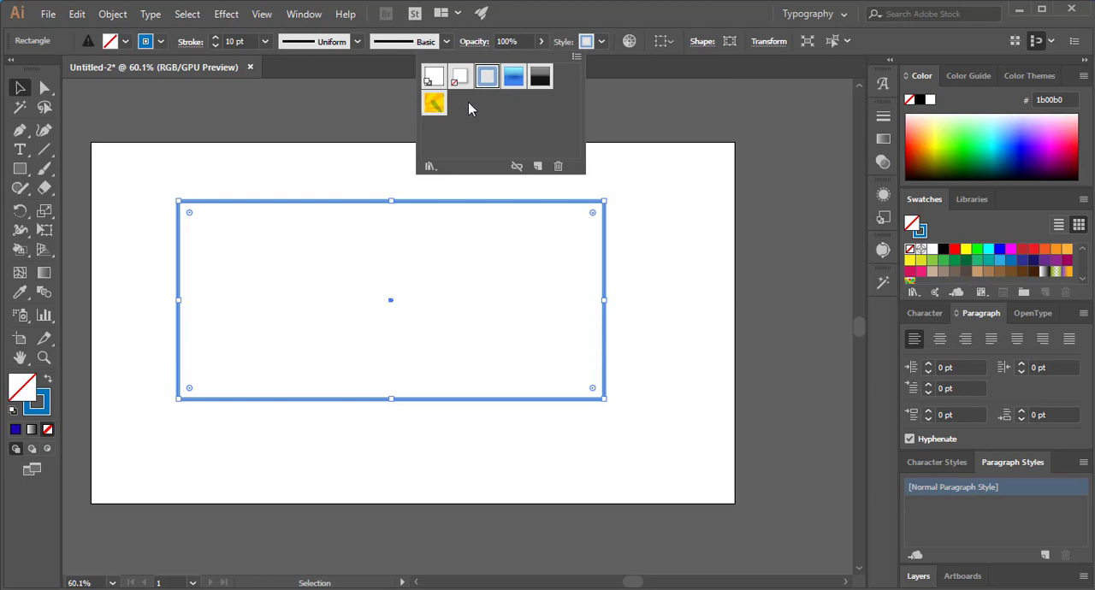
left_click(512, 79)
left_click(534, 77)
left_click(434, 77)
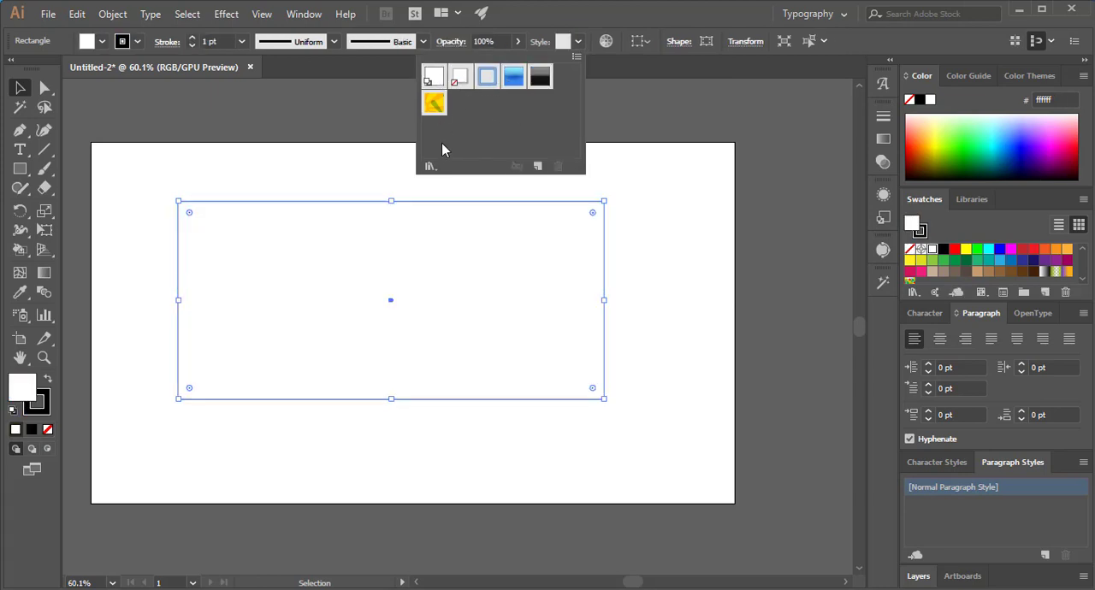
left_click(437, 106)
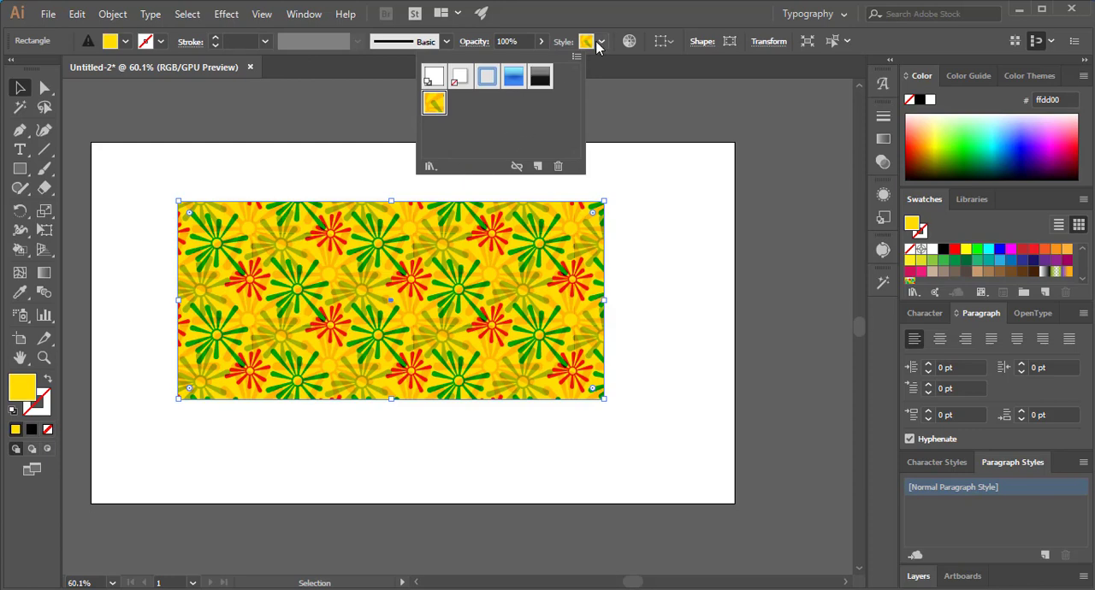
- Reset the rectangle to the default graphic style and give it a bright green 00ff00 fill
left_click(435, 77)
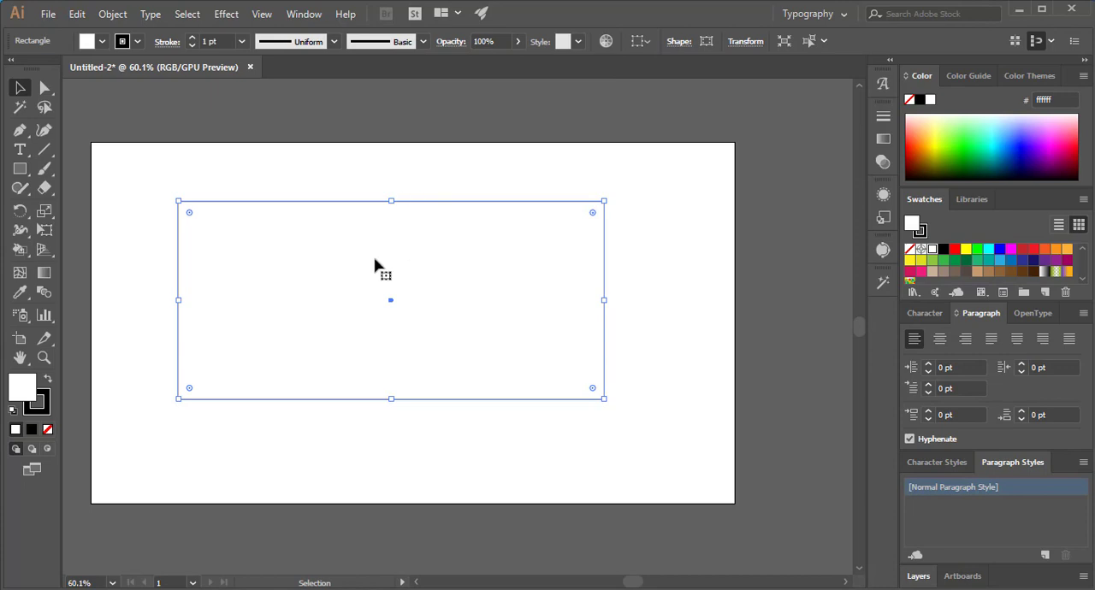
left_click(102, 41)
left_click(77, 68)
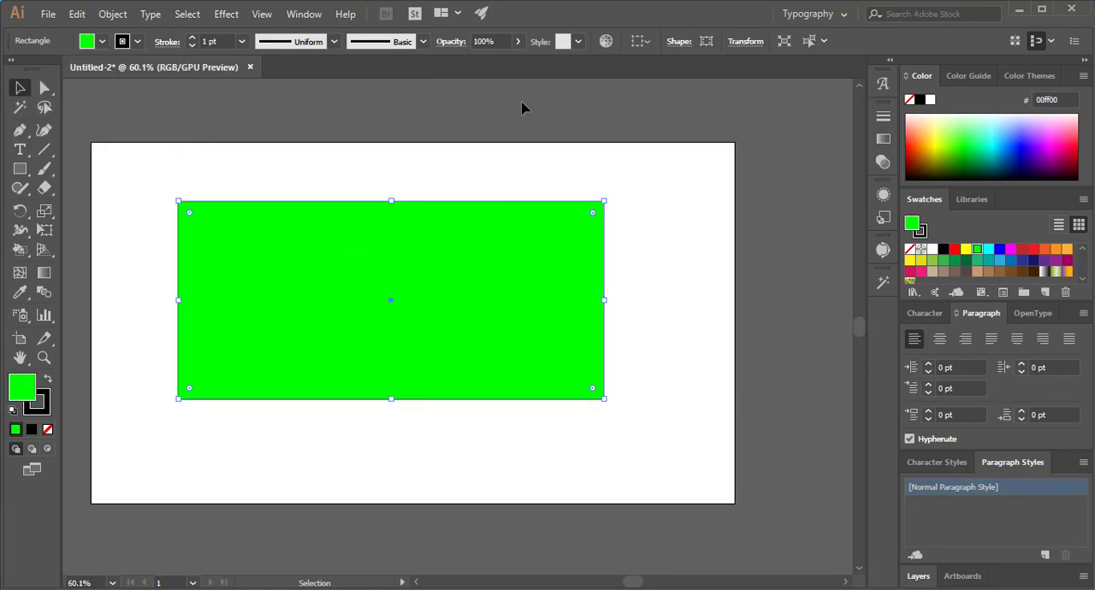
- Round the rectangle's lower-left corner with a radius of 50 px
left_click(668, 49)
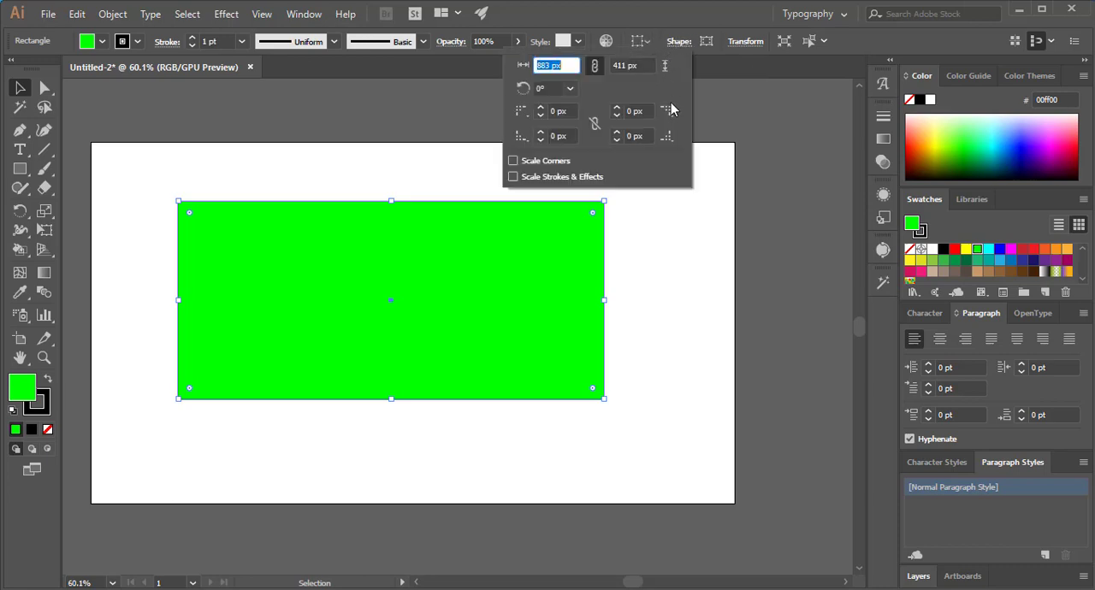
left_click(524, 142)
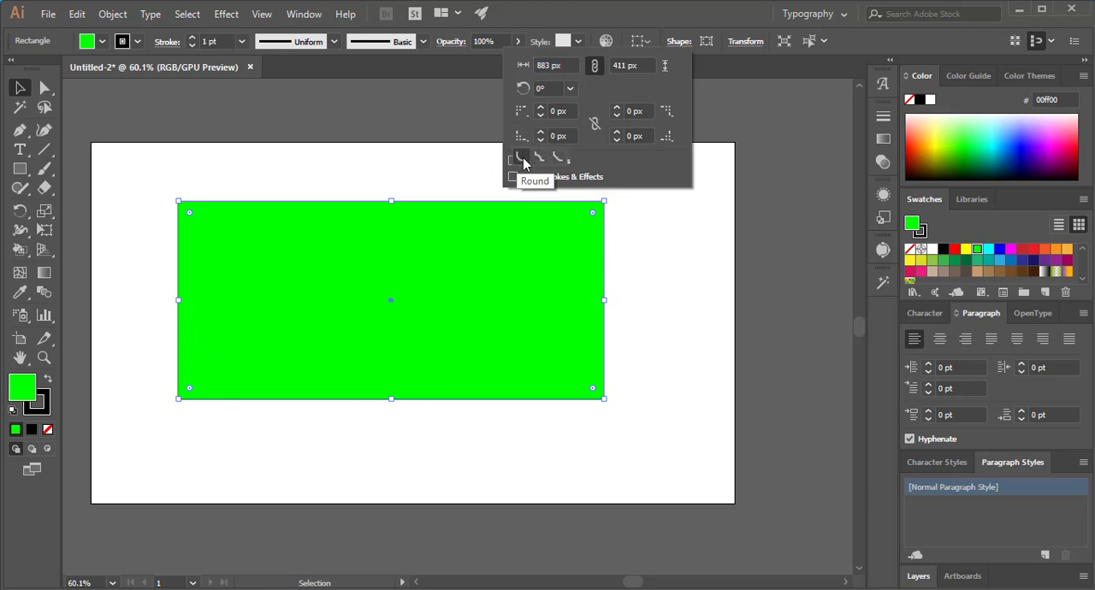
left_click(524, 161)
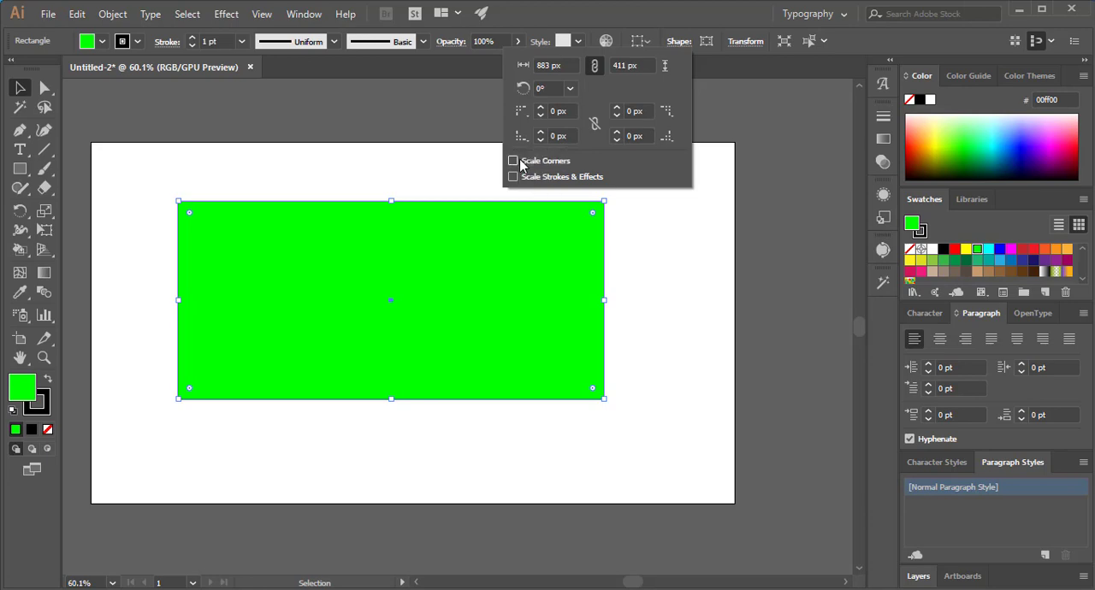
left_click(565, 137)
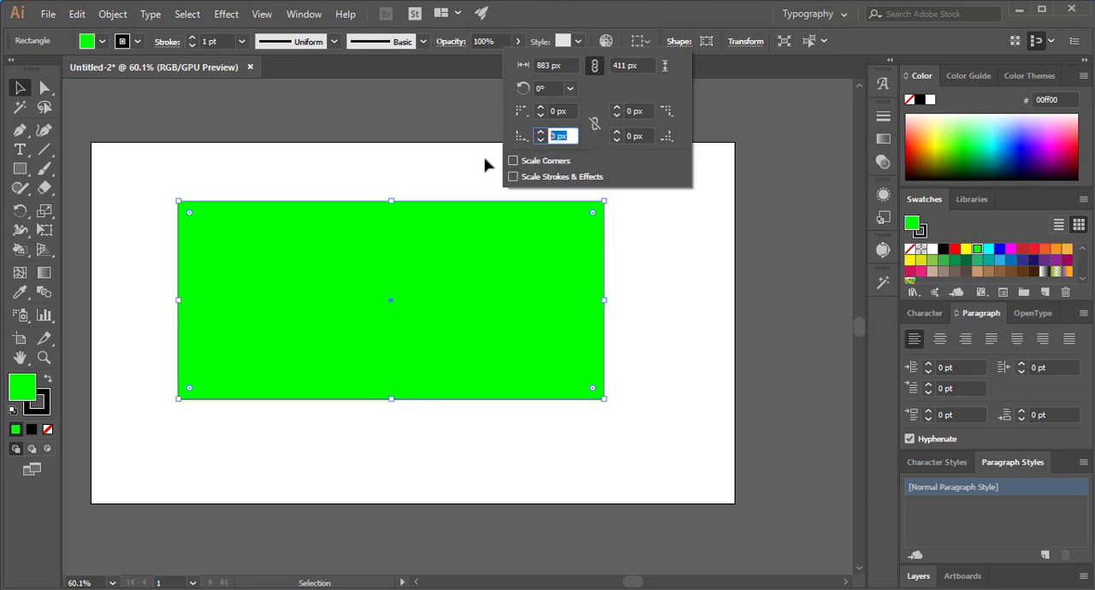
type("50")
key("Return")
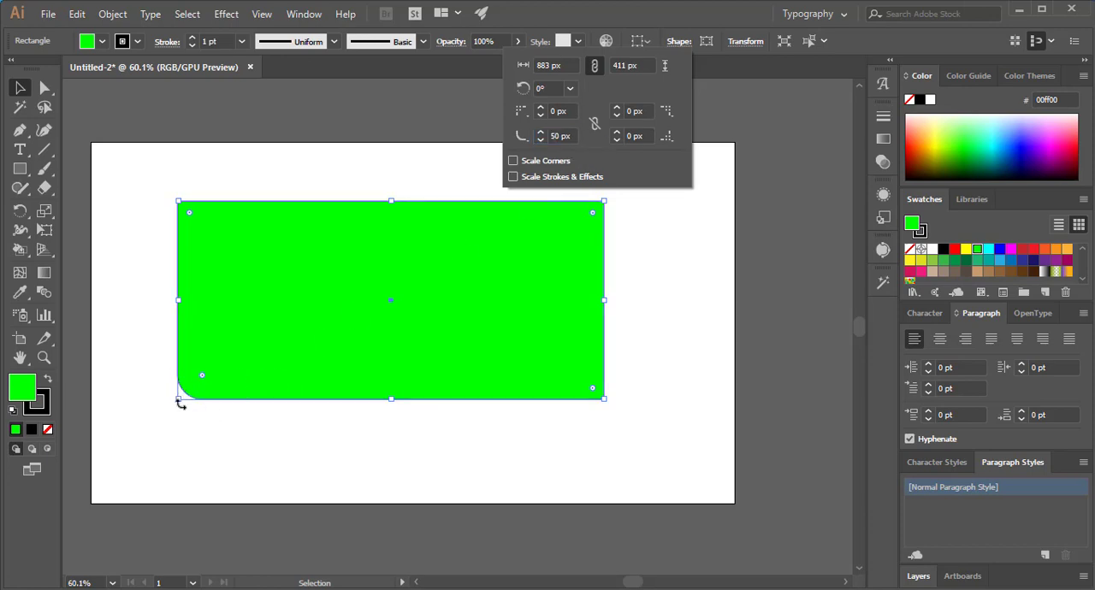
- Set the rectangle's lower-right corner radius to 80 px and make that corner inverted round
left_click(635, 136)
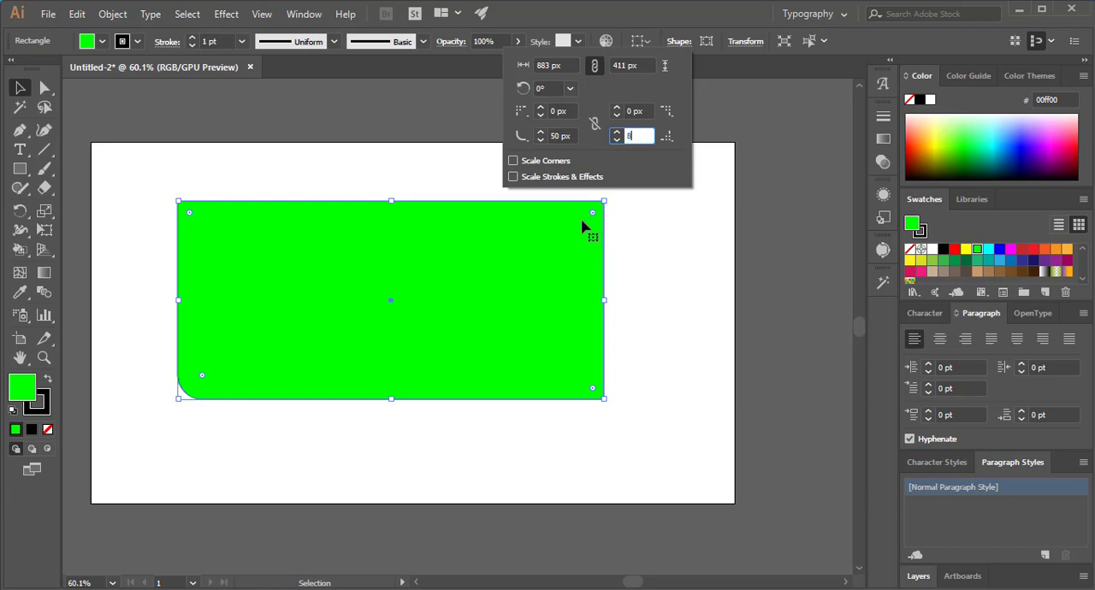
left_click(594, 145)
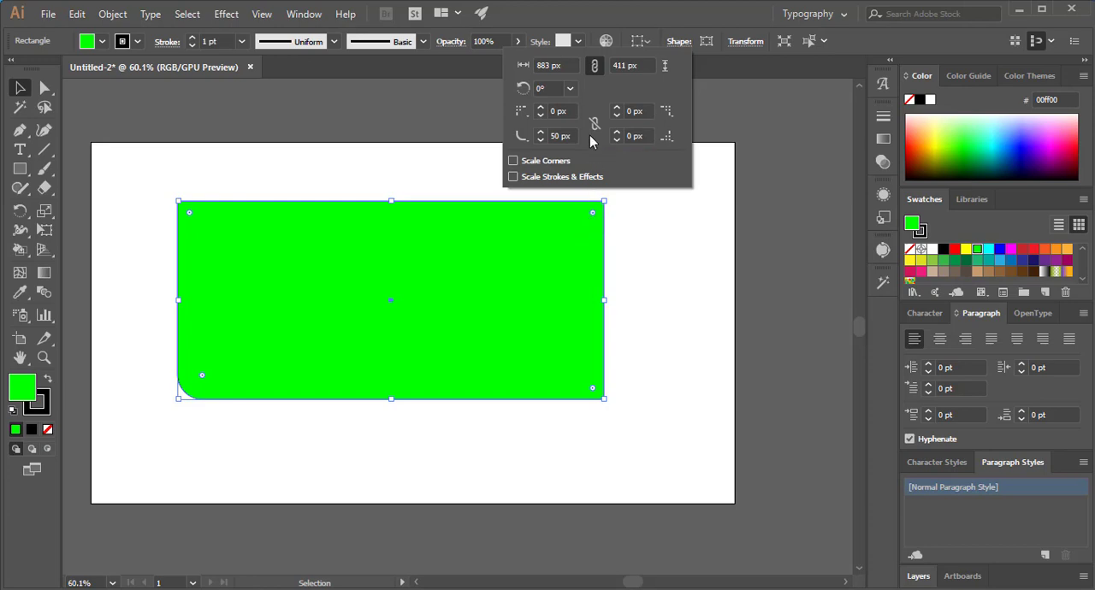
left_click_drag(646, 137, 592, 138)
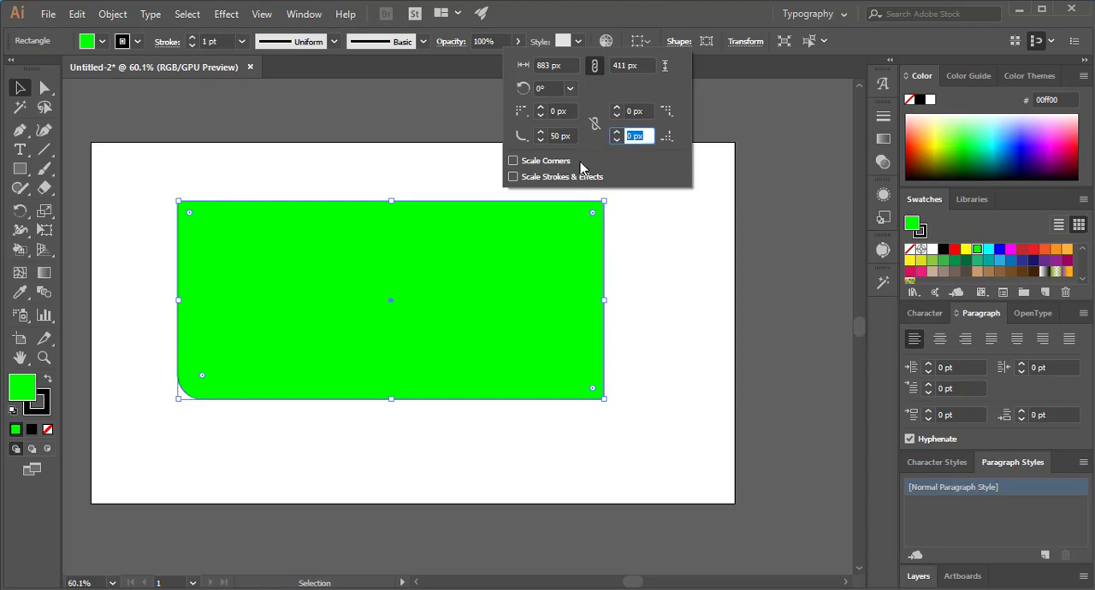
type("80")
left_click(630, 111)
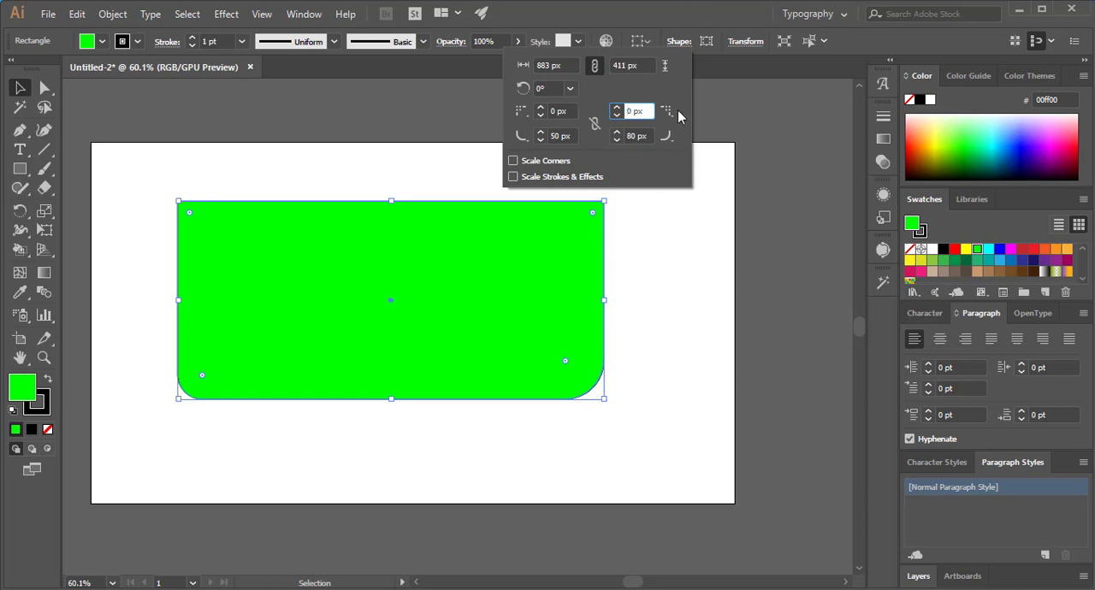
left_click(672, 140)
left_click(673, 143)
left_click(653, 162)
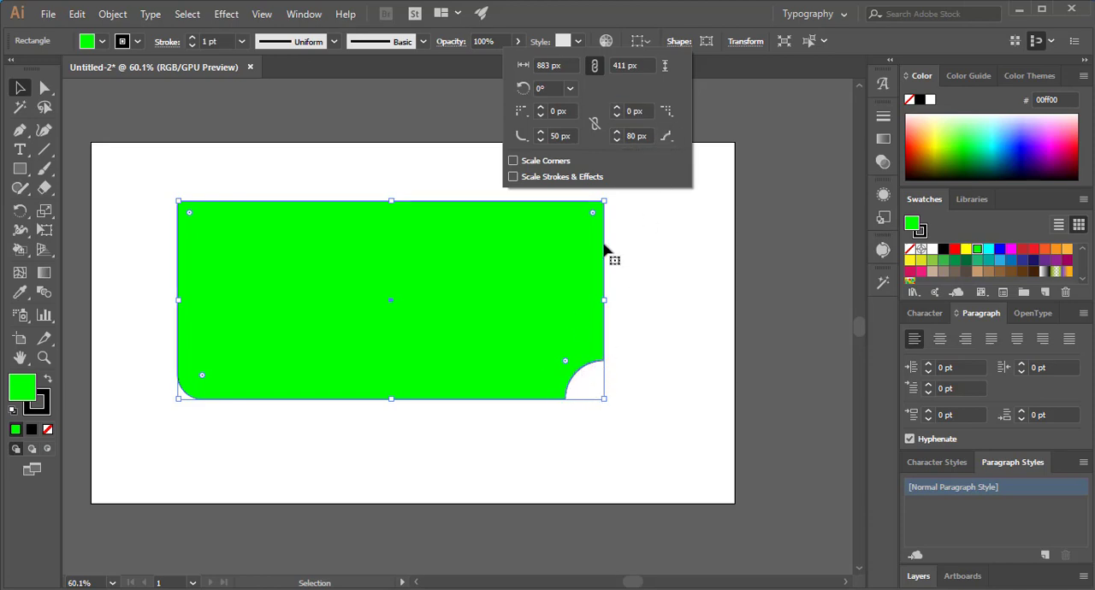
left_click(668, 136)
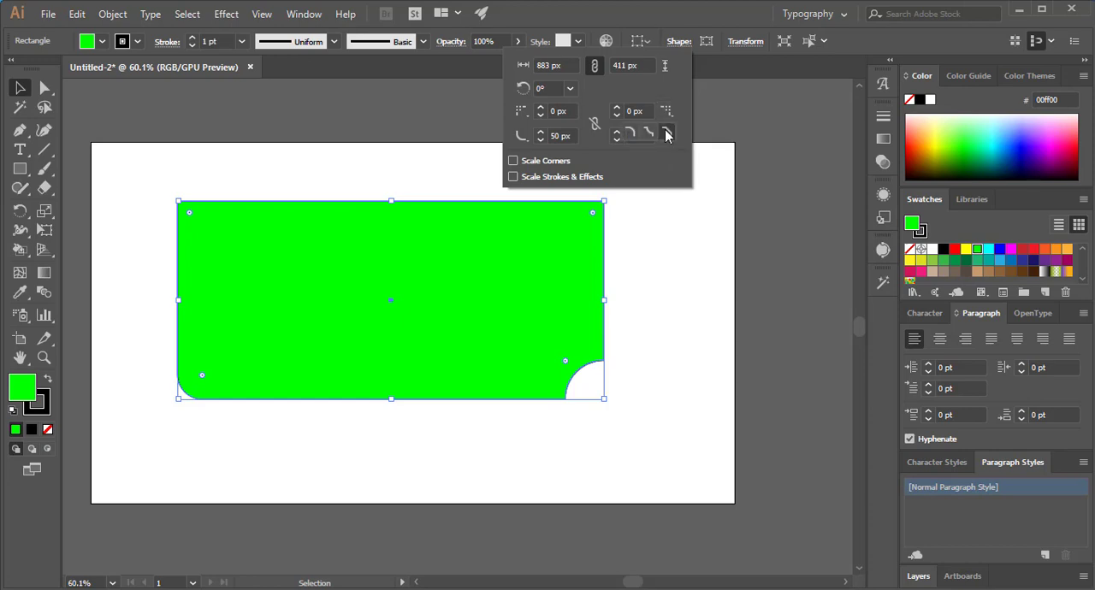
- Set the rectangle's upper-right corner radius to 80 px and make that corner a chamfer
left_click(647, 110)
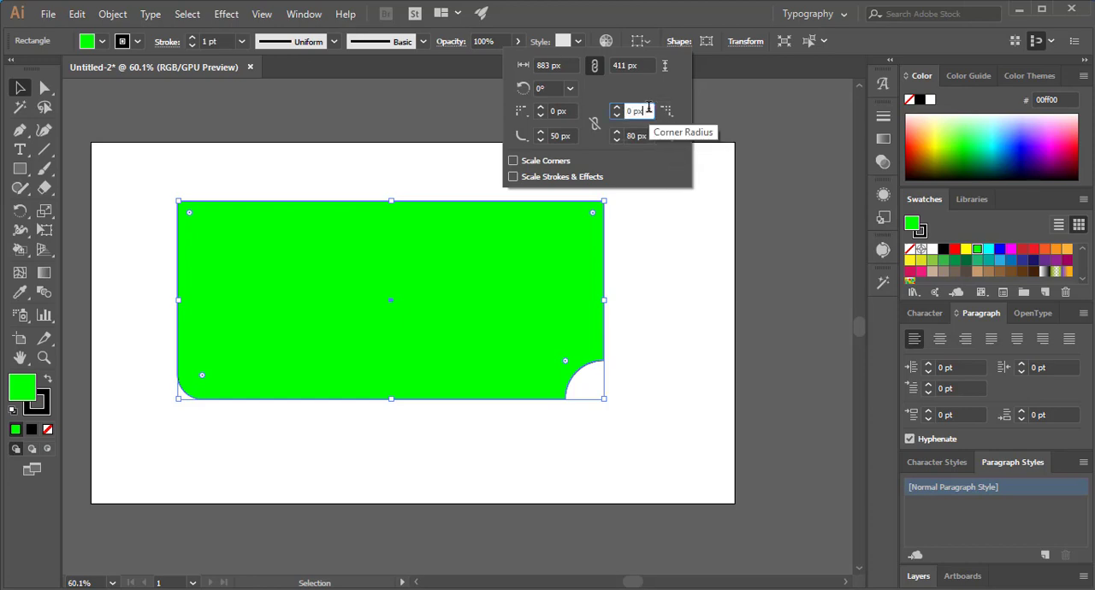
left_click_drag(648, 110, 605, 115)
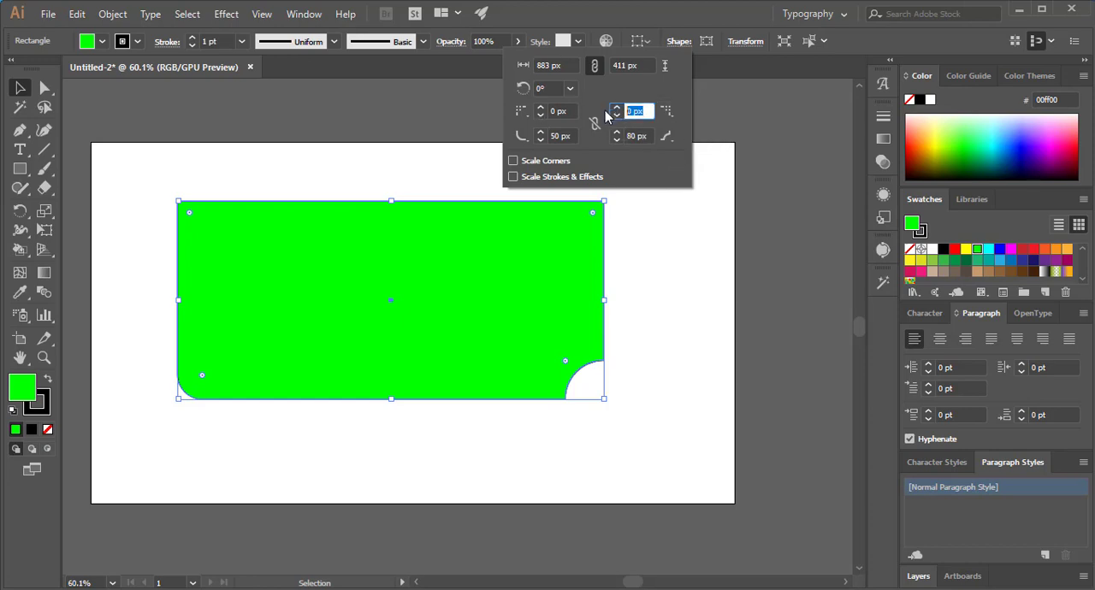
type("80")
key("Return")
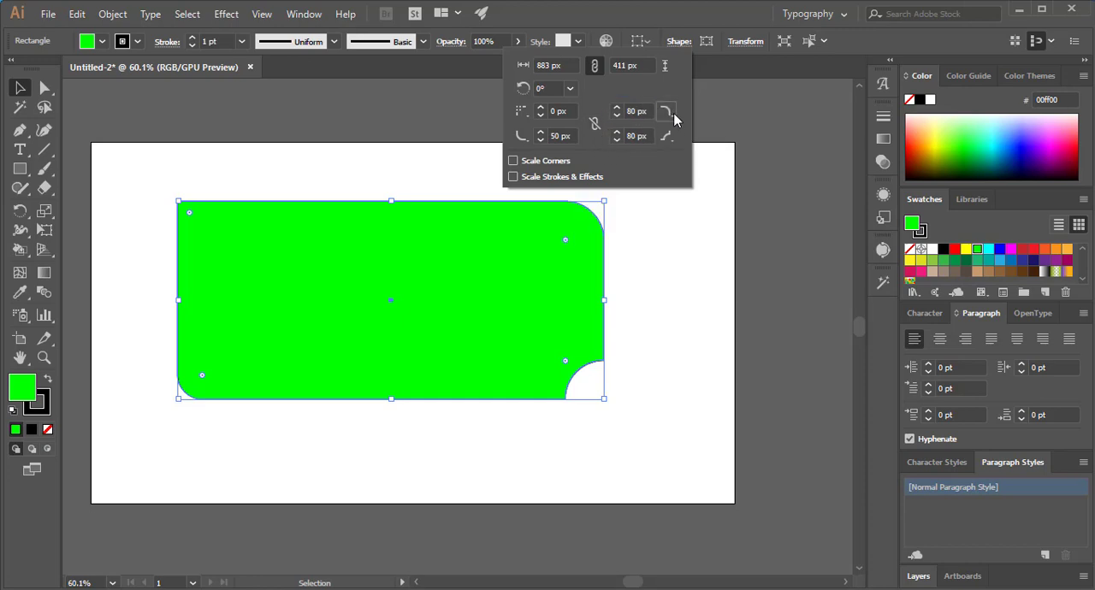
left_click(666, 113)
left_click(666, 136)
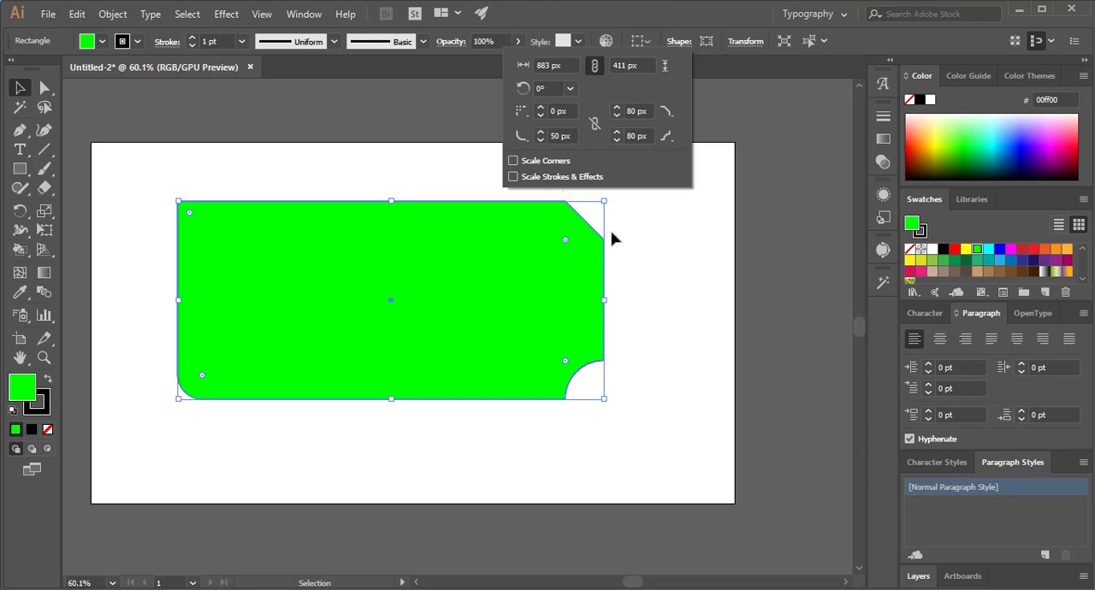
- Link the corner radii and set the lower-left corner's radius to 100 px
left_click(595, 125)
left_click(562, 137)
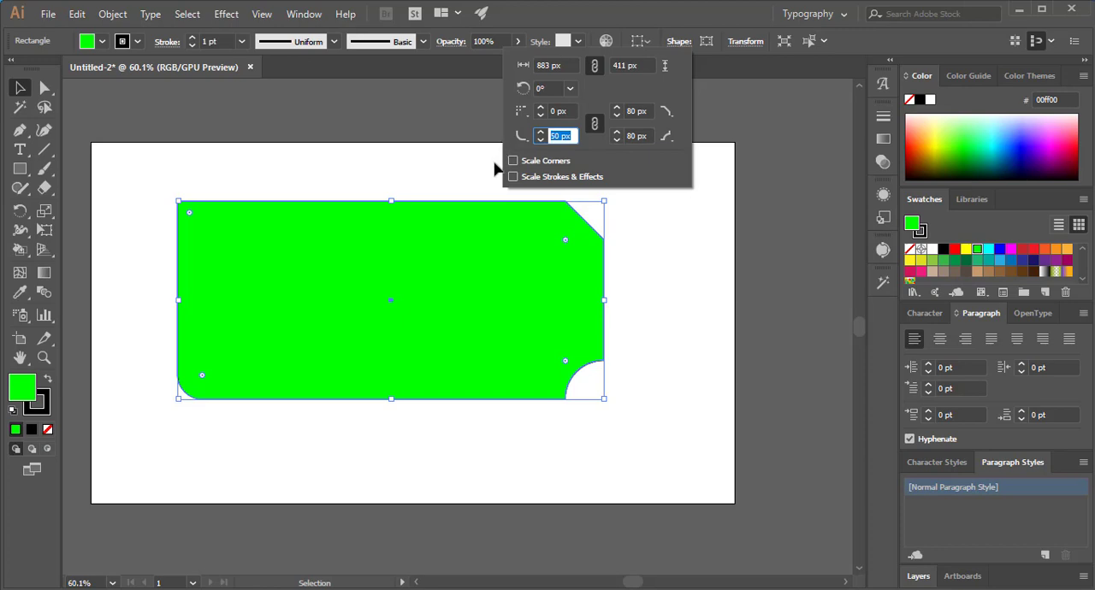
type("100")
key("Return")
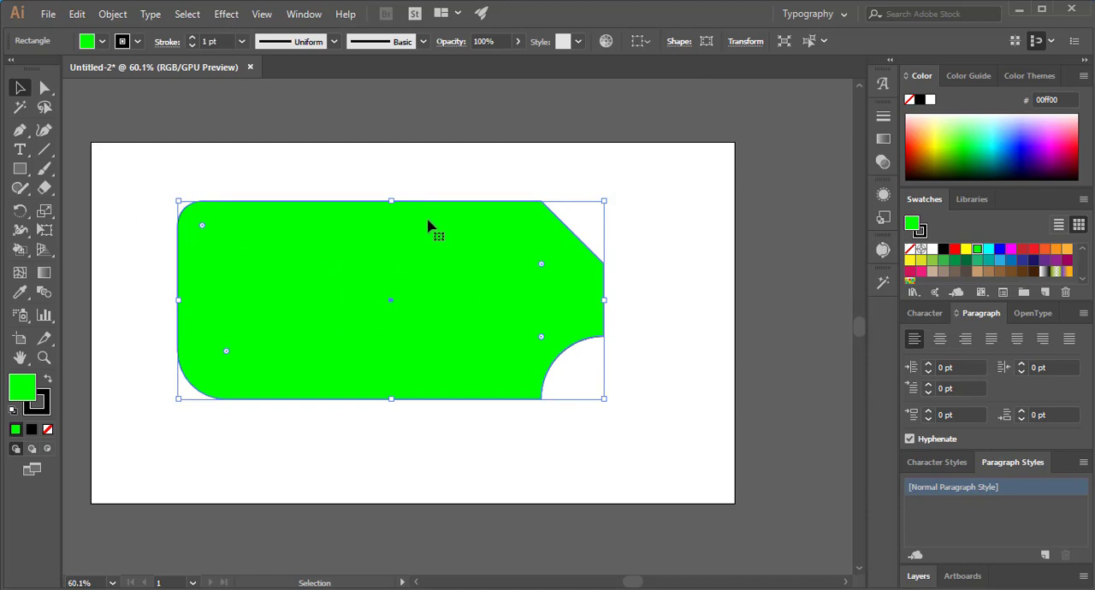
- Delete the modified rectangle and draw a new green rectangle about 717 by 336 px on the artboard
left_click_drag(459, 237, 411, 274)
key("Delete")
key("m")
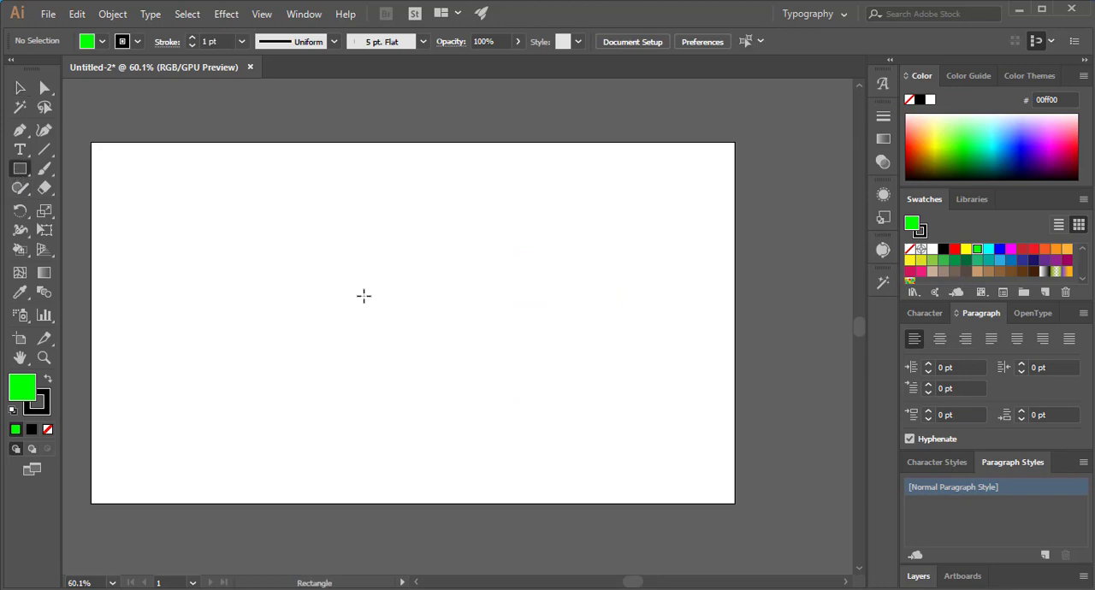
left_click_drag(290, 251, 638, 412)
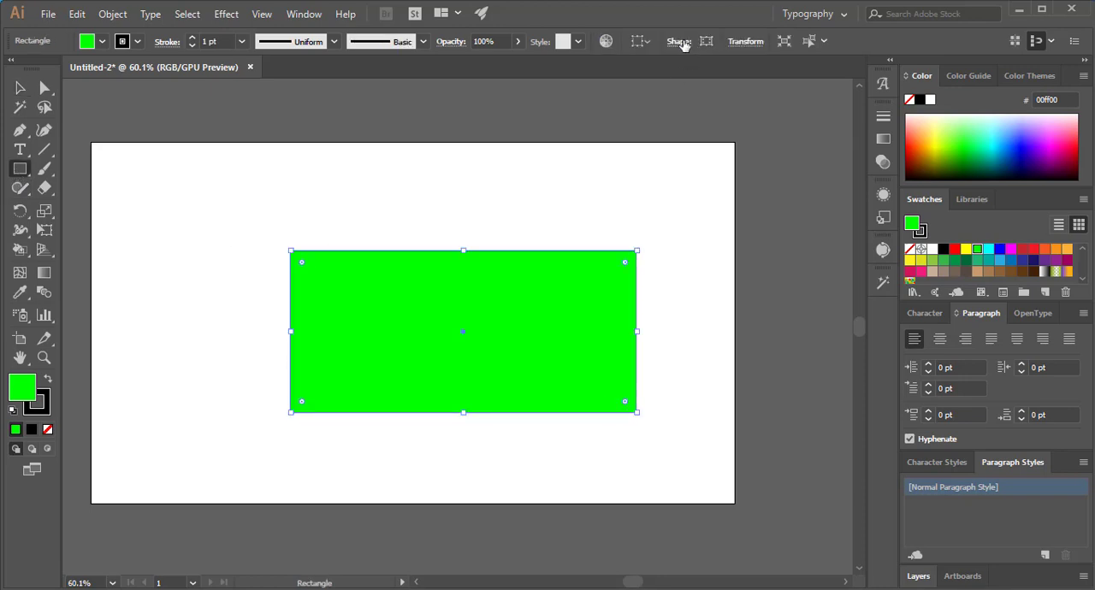
- Set all four linked corner radii of the green rectangle to 100 px
left_click(681, 42)
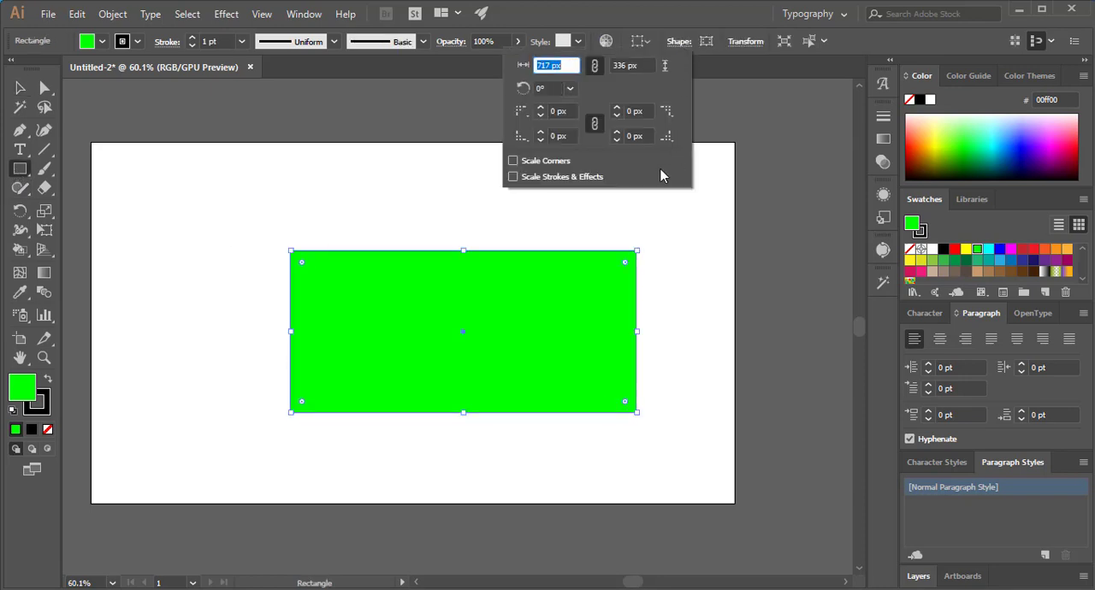
left_click(596, 127)
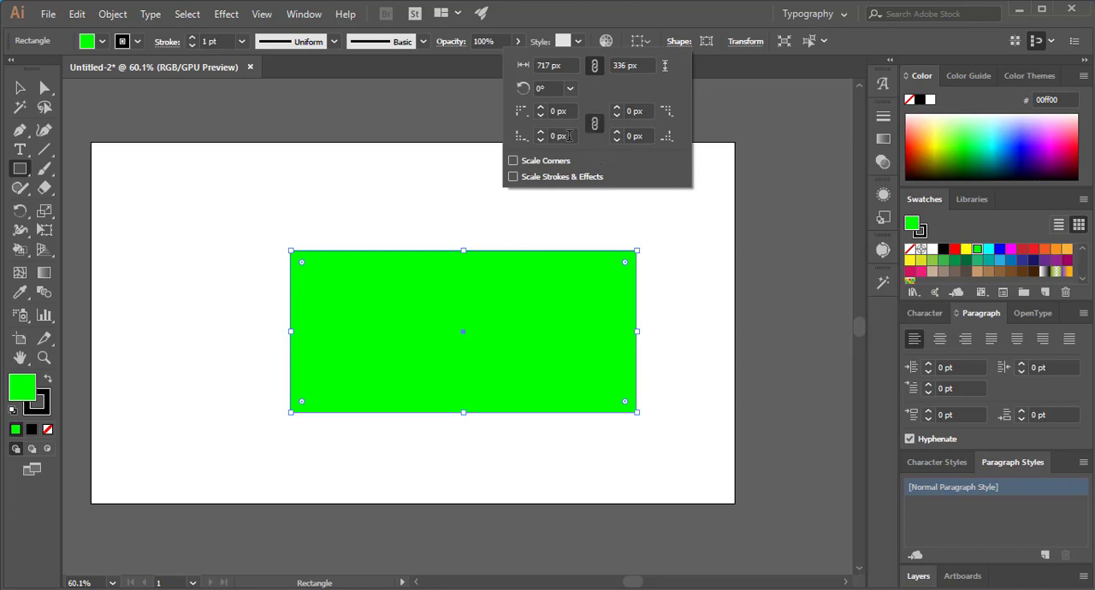
left_click(569, 136)
type("100")
key("Return")
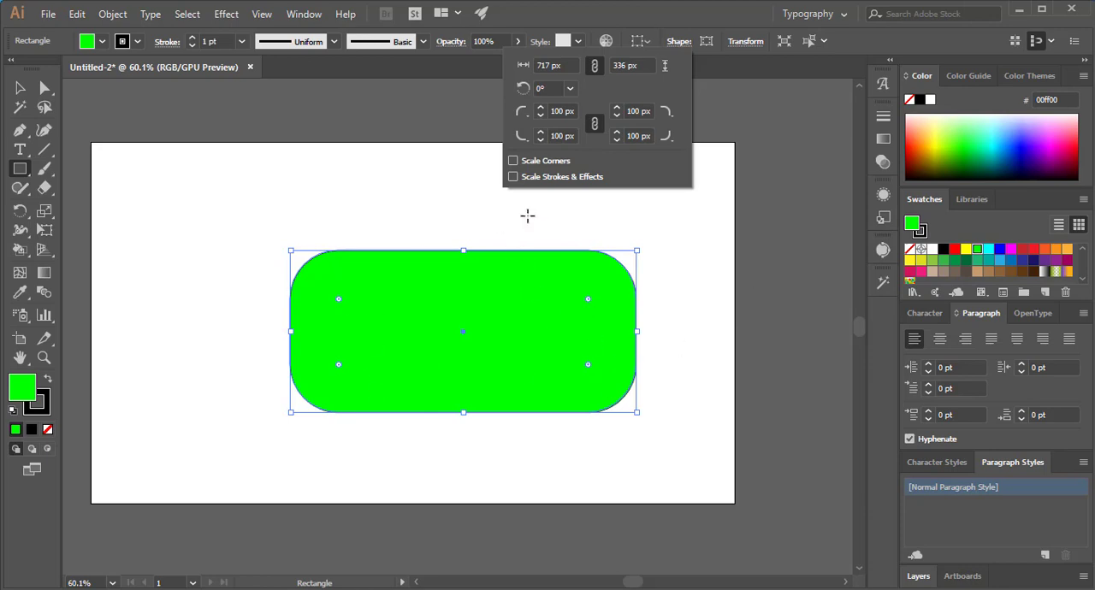
- Rotate the rounded green rectangle by setting its angle to 45°, 30°, 300° and finally 60°
left_click(558, 88)
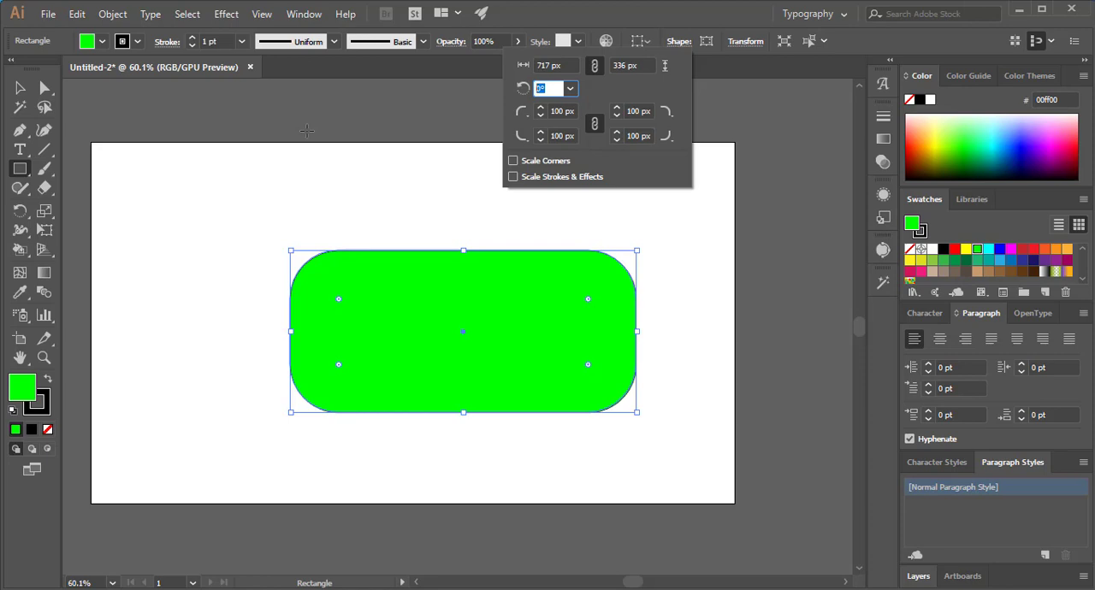
key("Return")
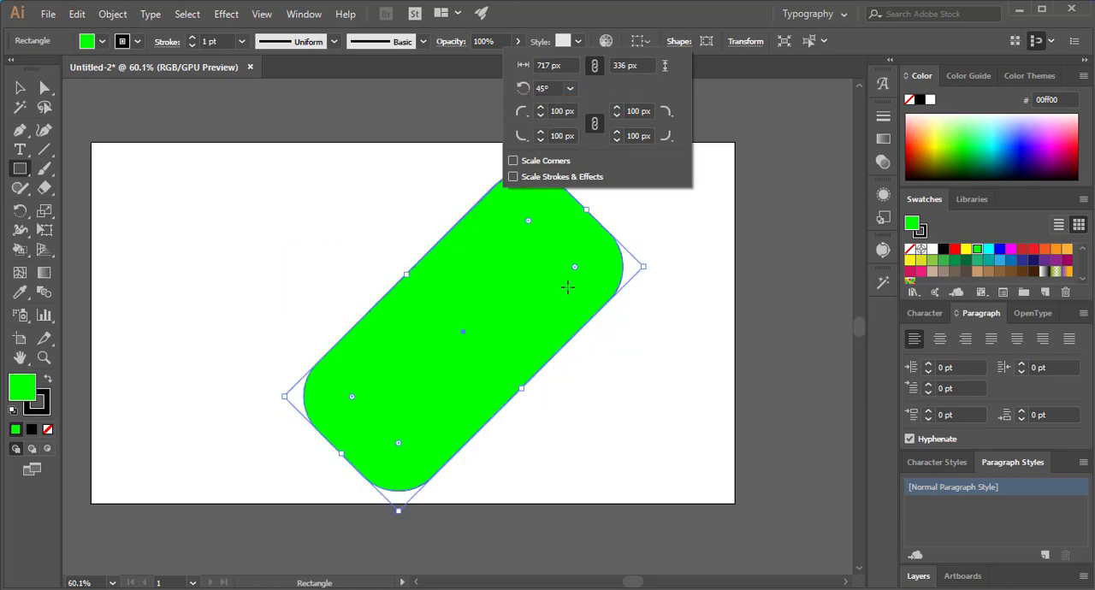
left_click(571, 89)
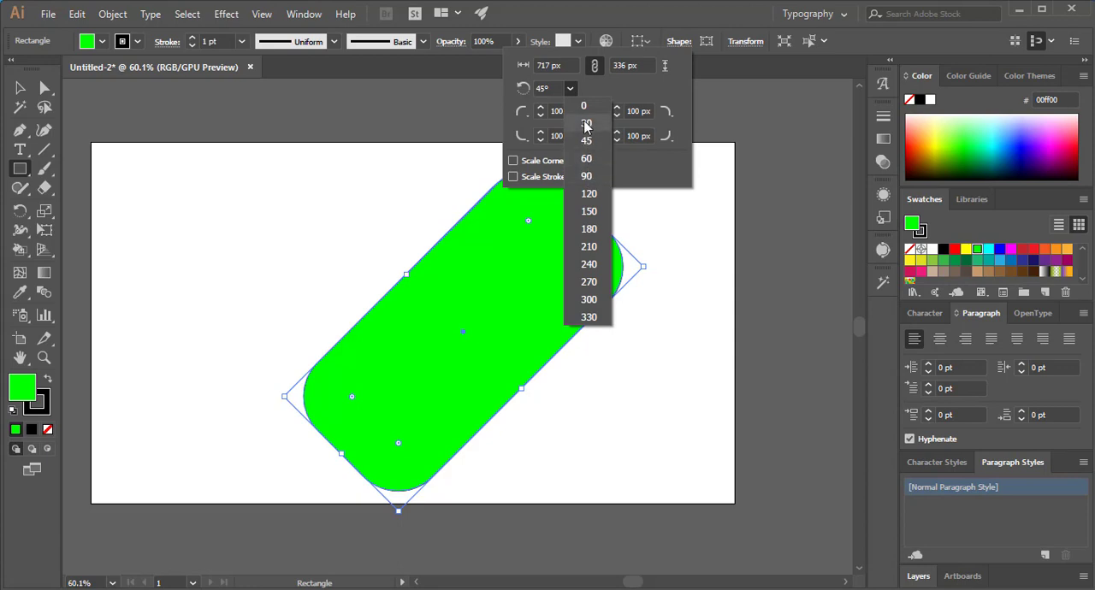
left_click(586, 123)
left_click(571, 89)
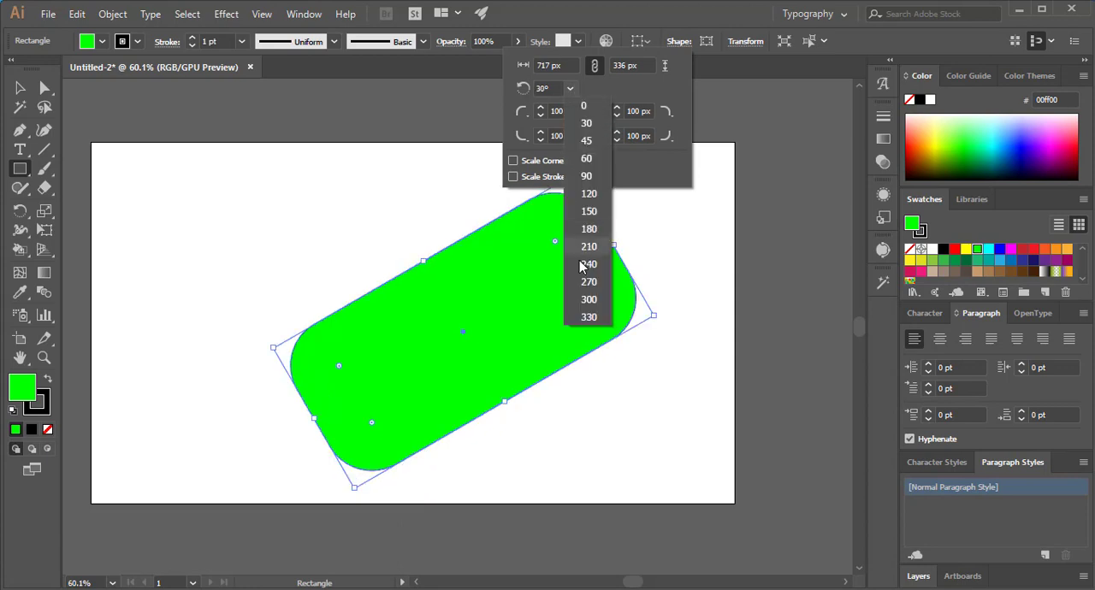
left_click(584, 298)
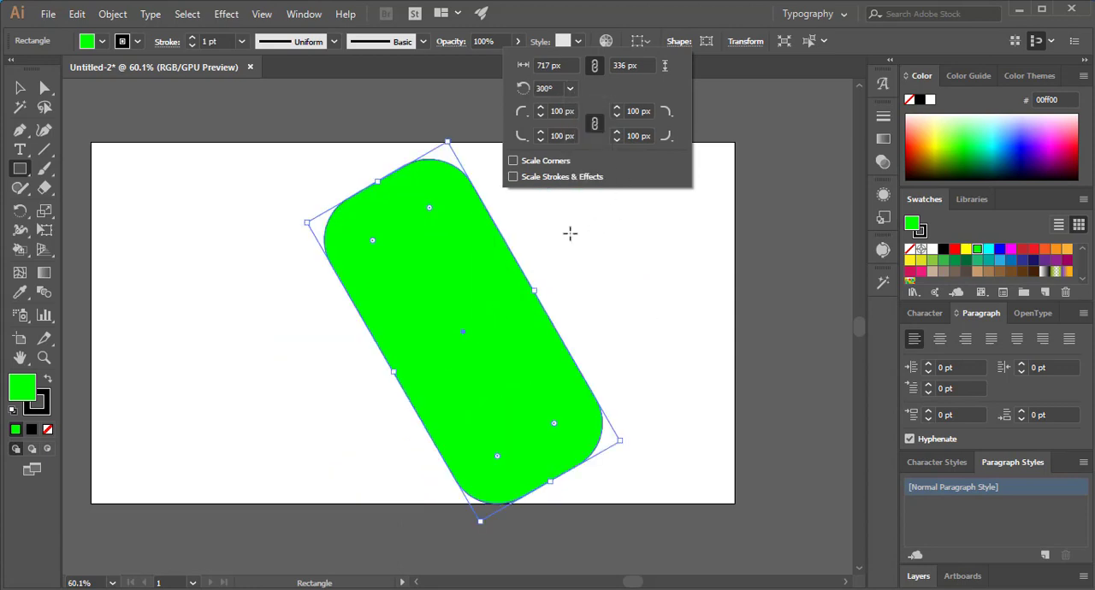
left_click(571, 89)
left_click(582, 165)
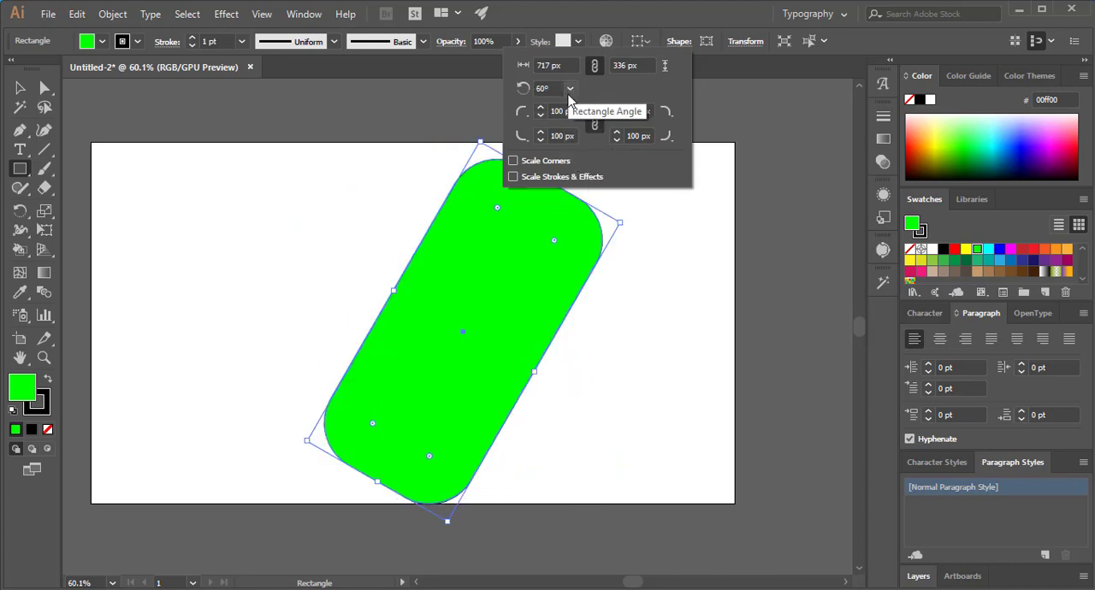
left_click(26, 96)
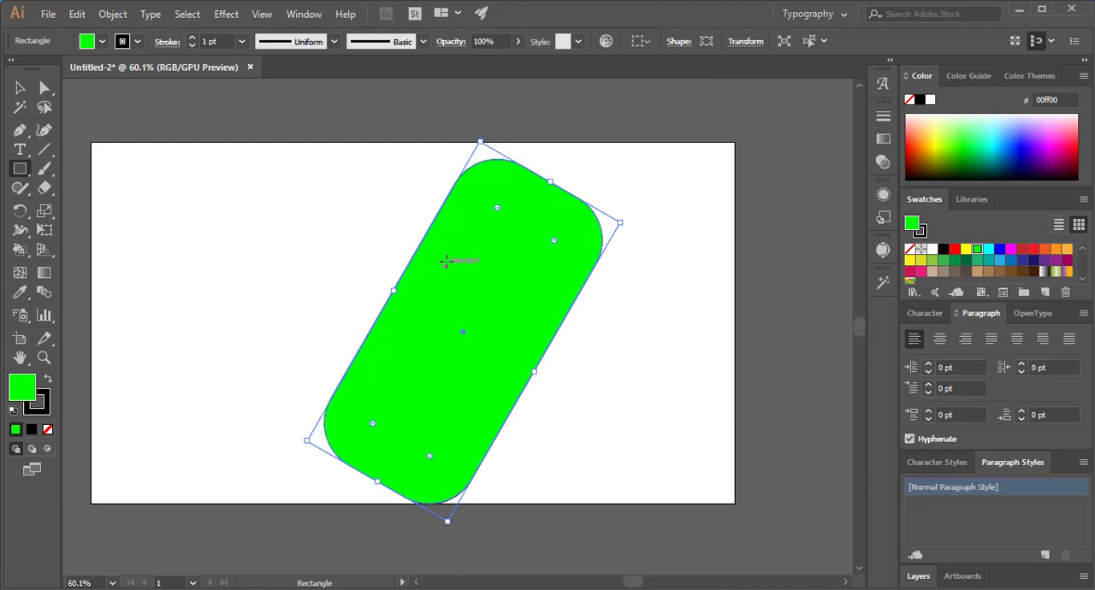
- Delete the rotated green rectangle from the artboard
left_click(445, 261)
left_click(587, 332)
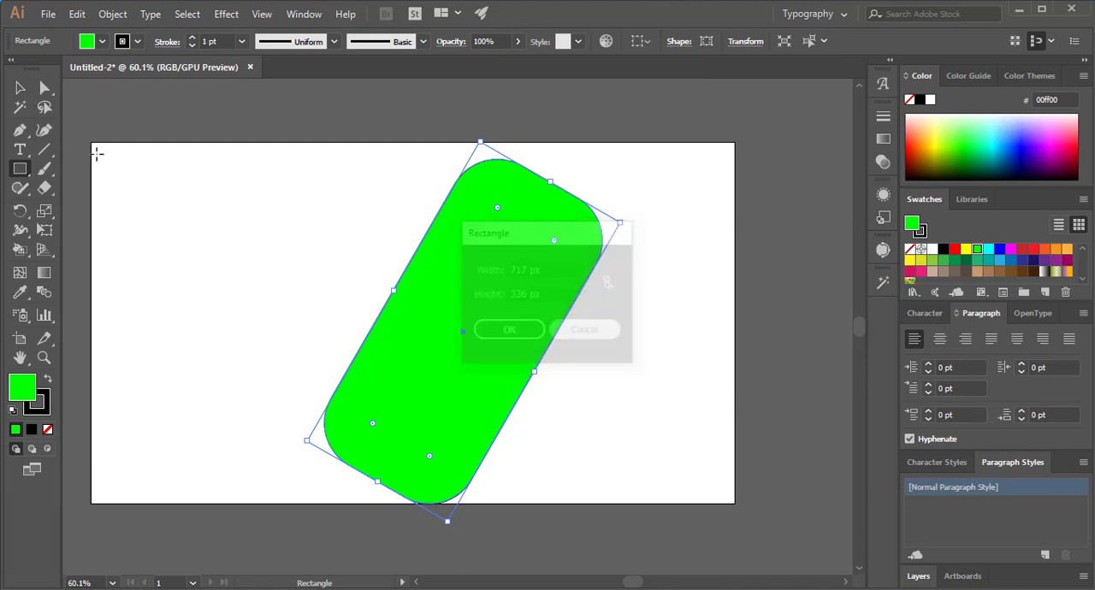
left_click(19, 89)
key("Delete")
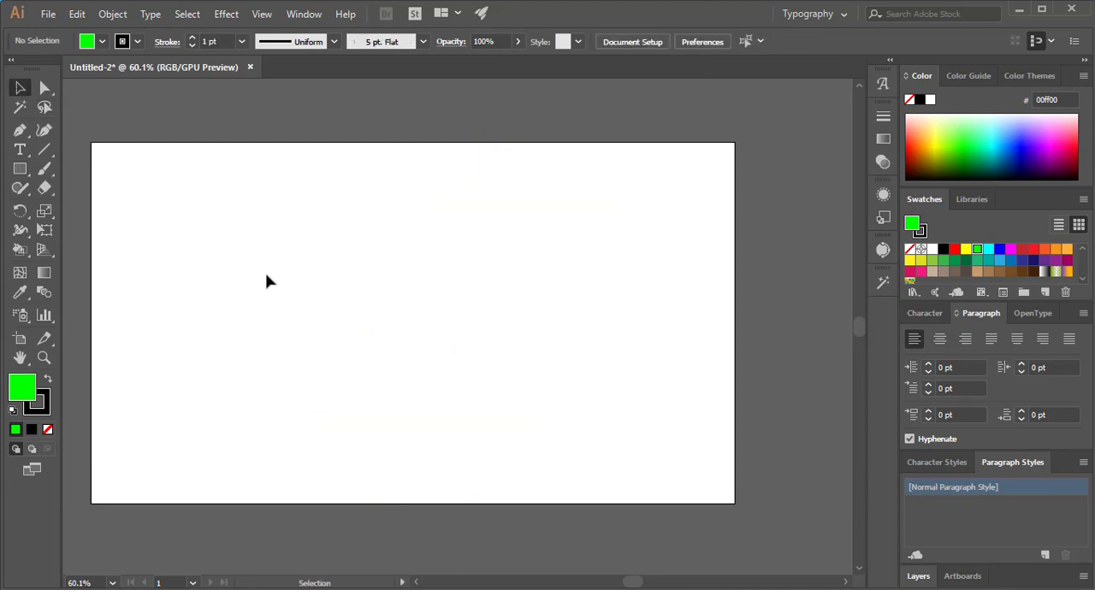
- Draw a new green rectangle in the upper middle of the artboard and round all its corners fully
left_click(19, 169)
left_click_drag(313, 207, 626, 368)
left_click(20, 88)
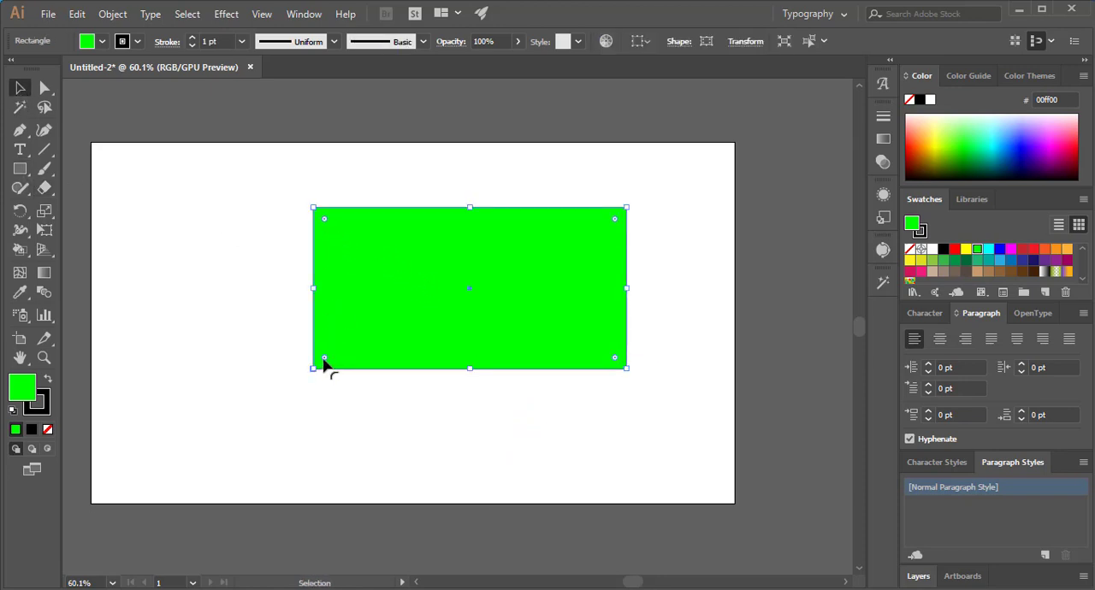
left_click_drag(325, 361, 567, 228)
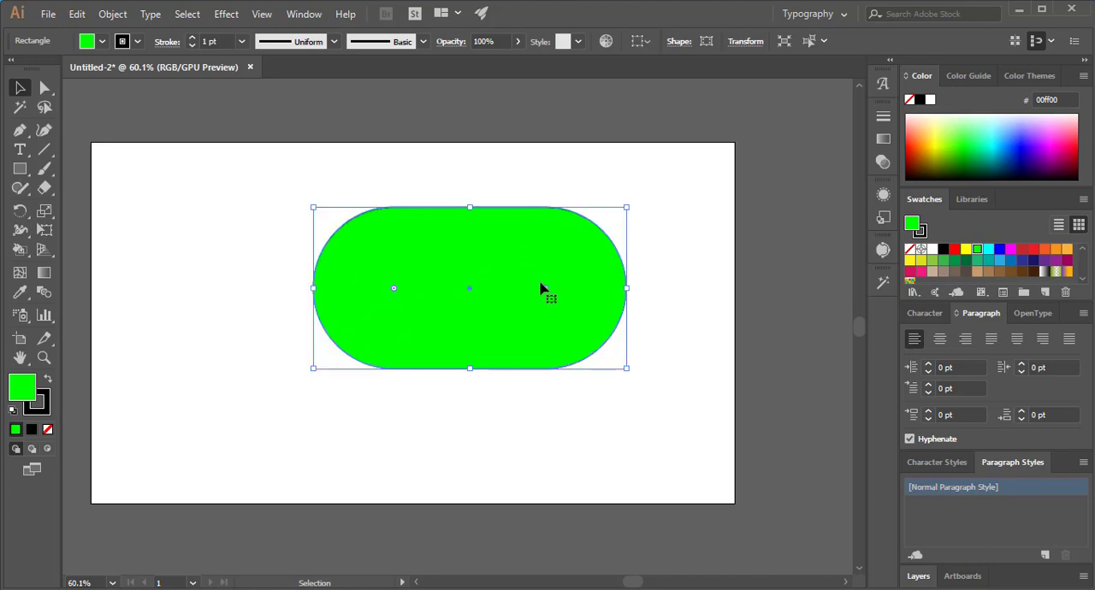
- Move the pill shape down and to the left on the artboard, and reset all its corners to square
left_click_drag(485, 234, 410, 271)
left_click(507, 198)
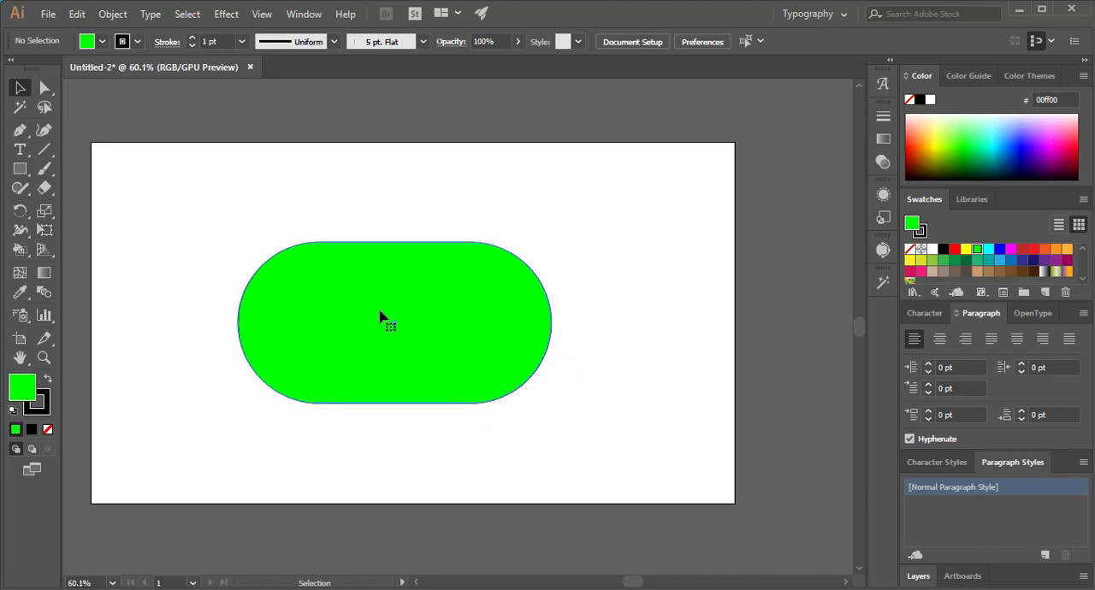
left_click(309, 325)
left_click_drag(318, 324, 217, 261)
left_click(182, 221)
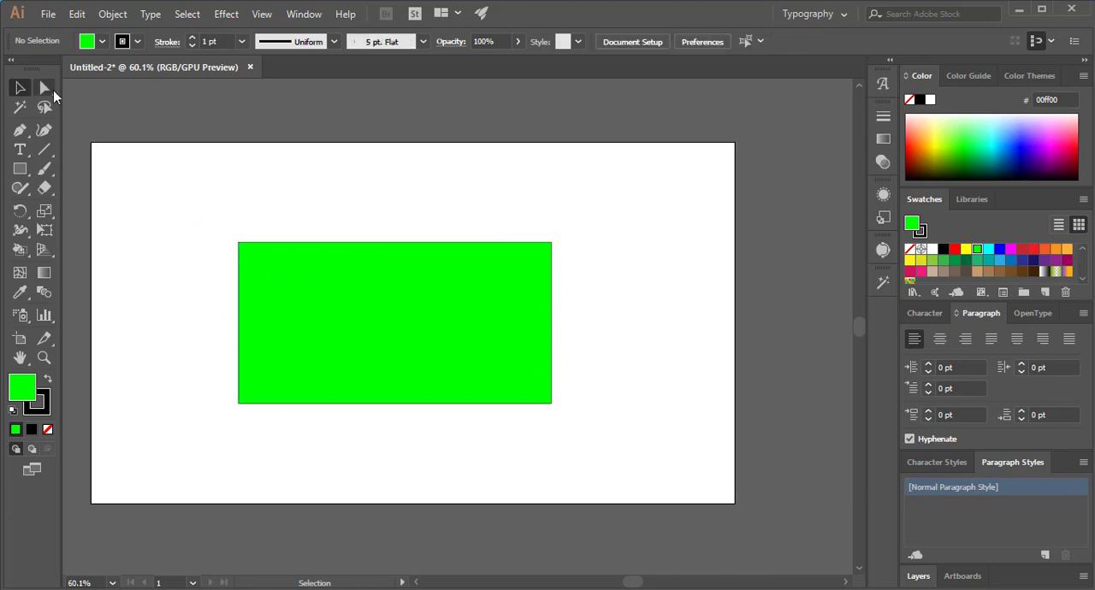
- Round only the rectangle's upper-left corner to 335 px and its lower-right corner fully, forming a leaf shape
left_click_drag(45, 87, 90, 86)
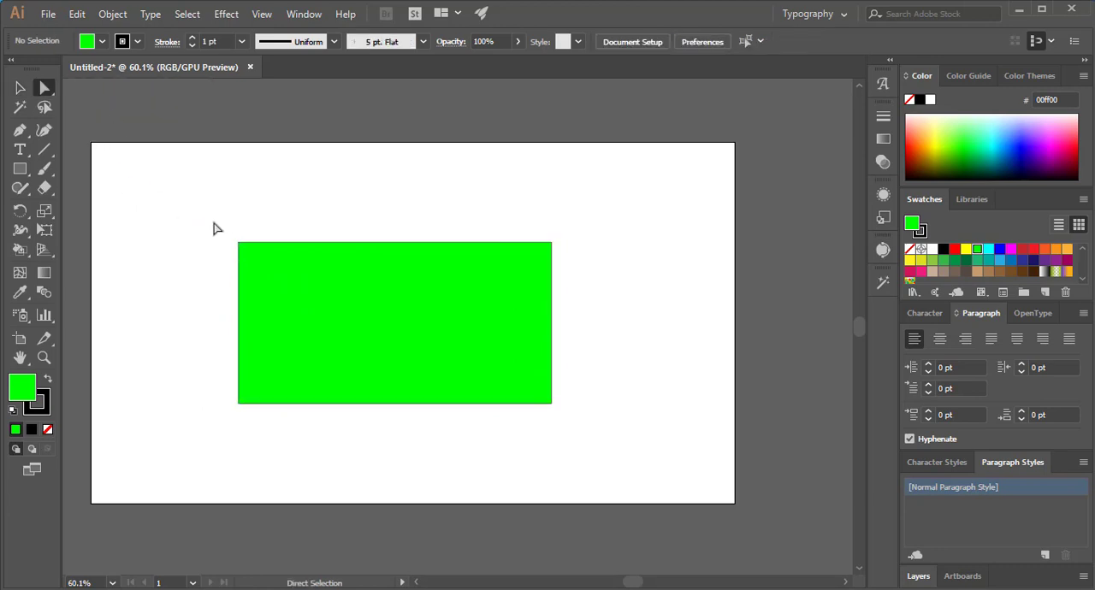
left_click_drag(257, 252, 411, 404)
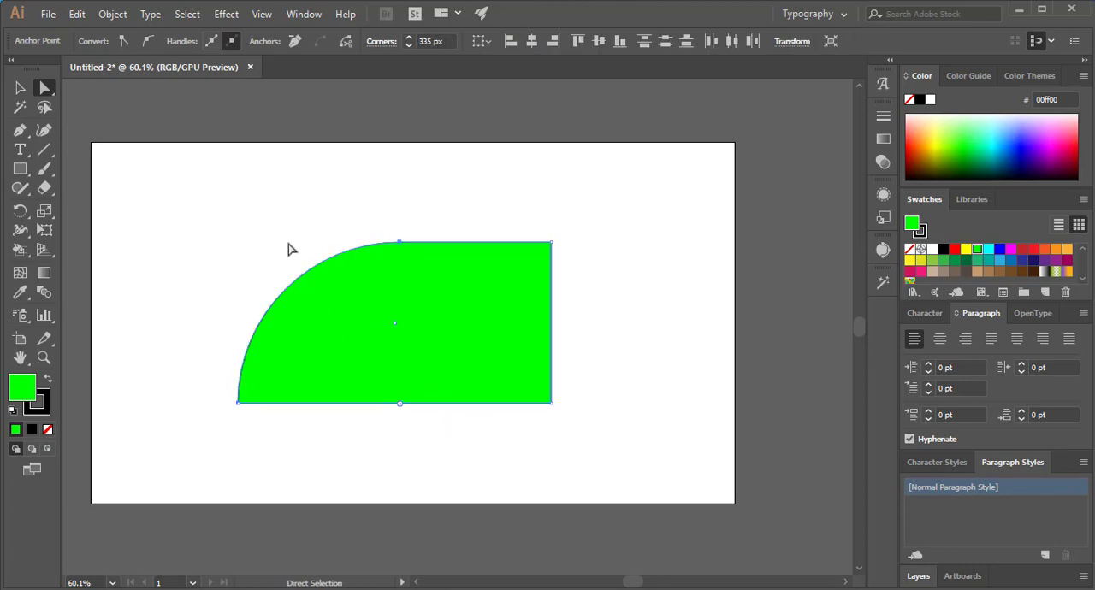
left_click(495, 293)
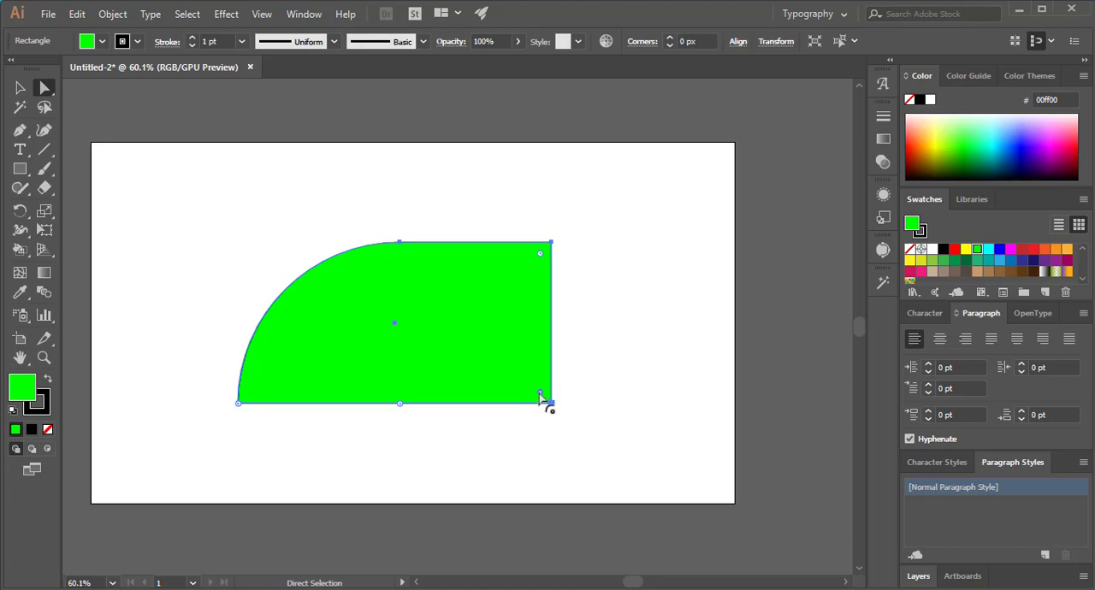
left_click_drag(540, 393, 325, 247)
left_click(237, 315)
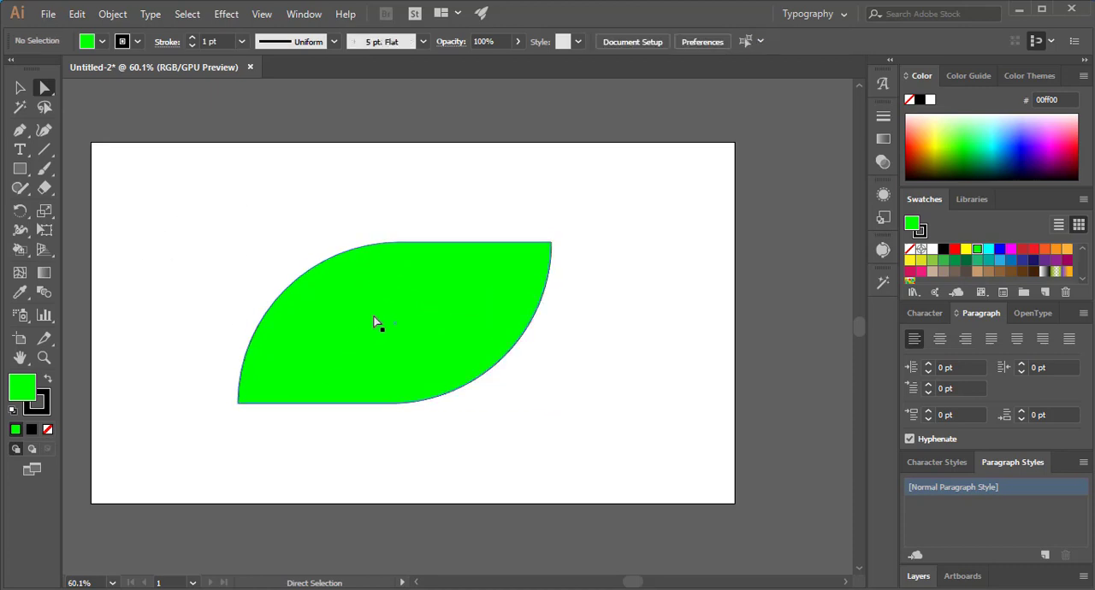
- Reposition the leaf shape on the artboard and rotate it counterclockwise until it stands nearly upright
left_click_drag(376, 323, 412, 252)
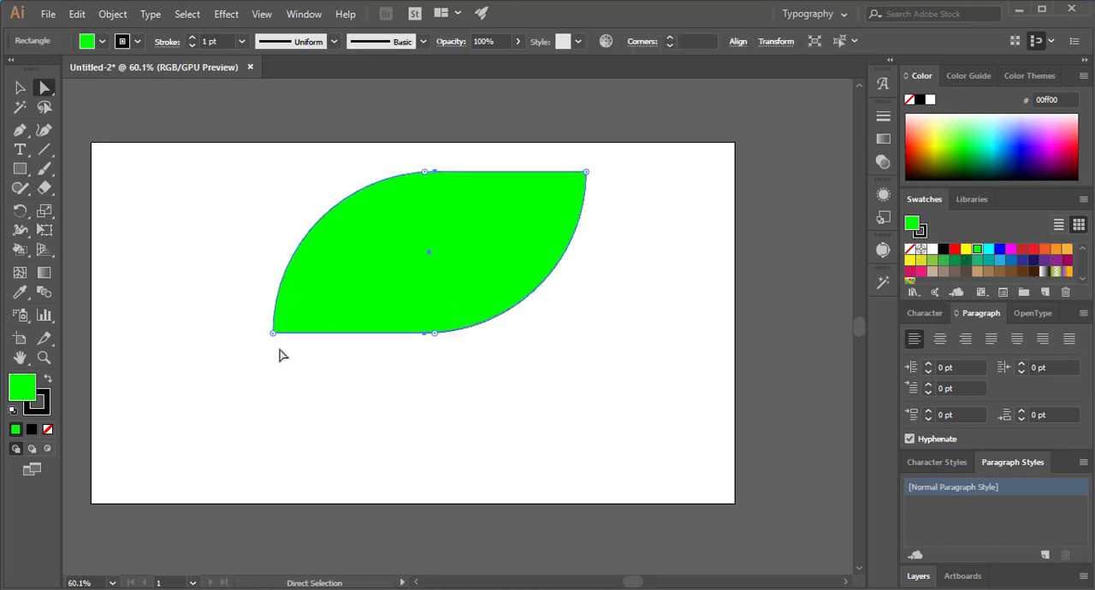
left_click_drag(377, 245, 365, 310)
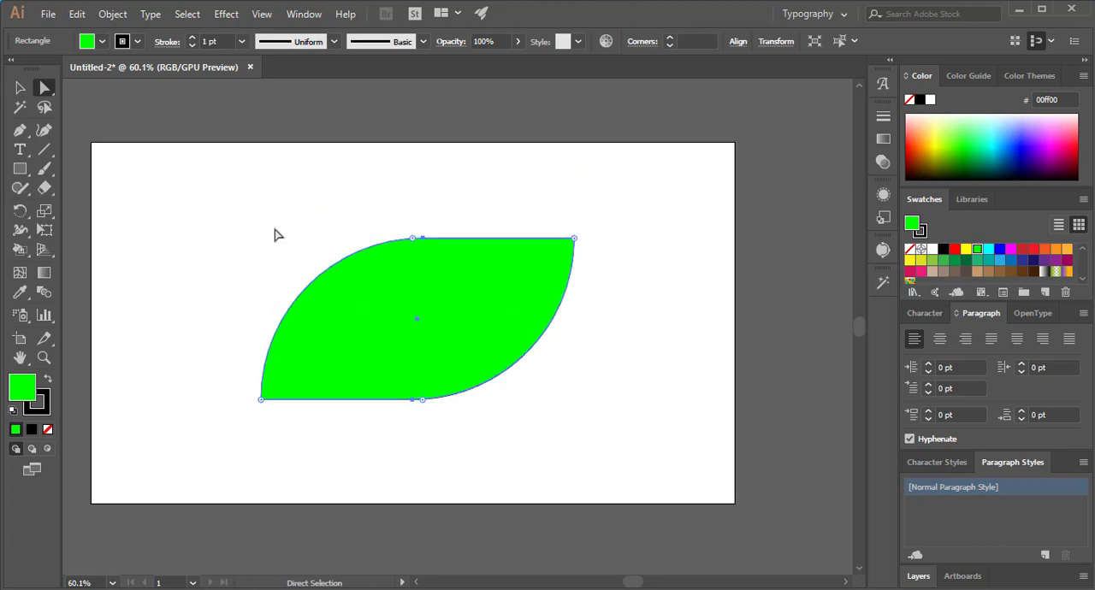
left_click(20, 88)
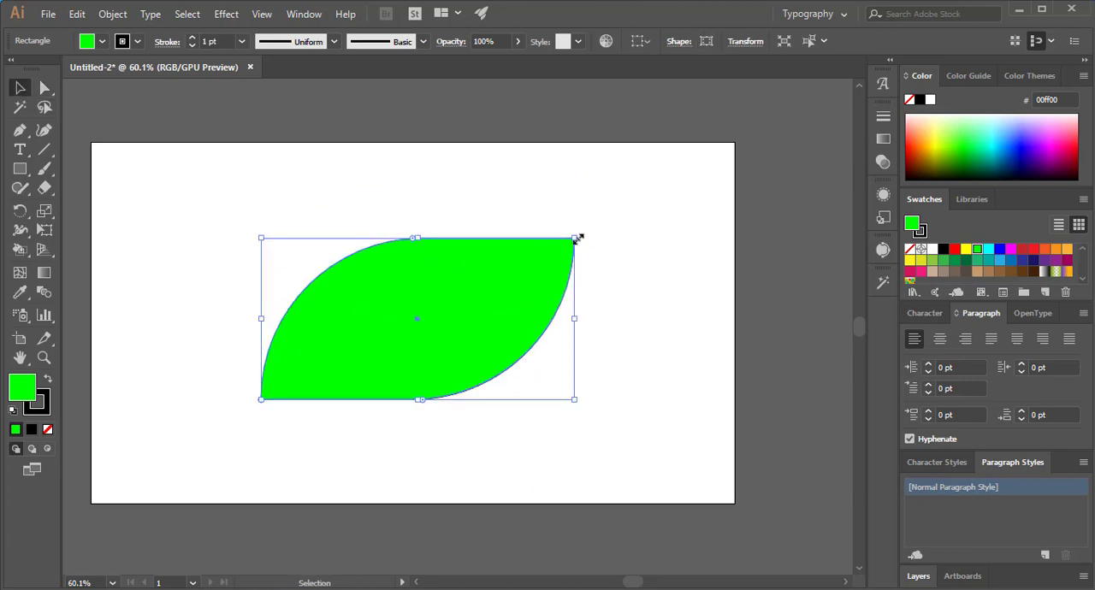
left_click_drag(599, 255, 489, 334)
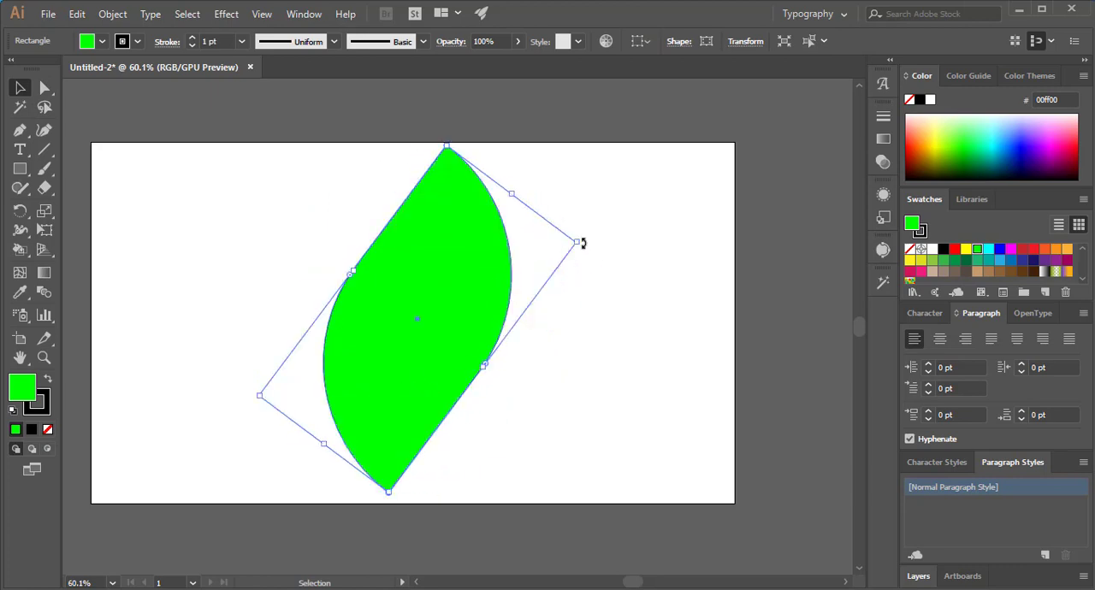
left_click_drag(582, 244, 328, 361)
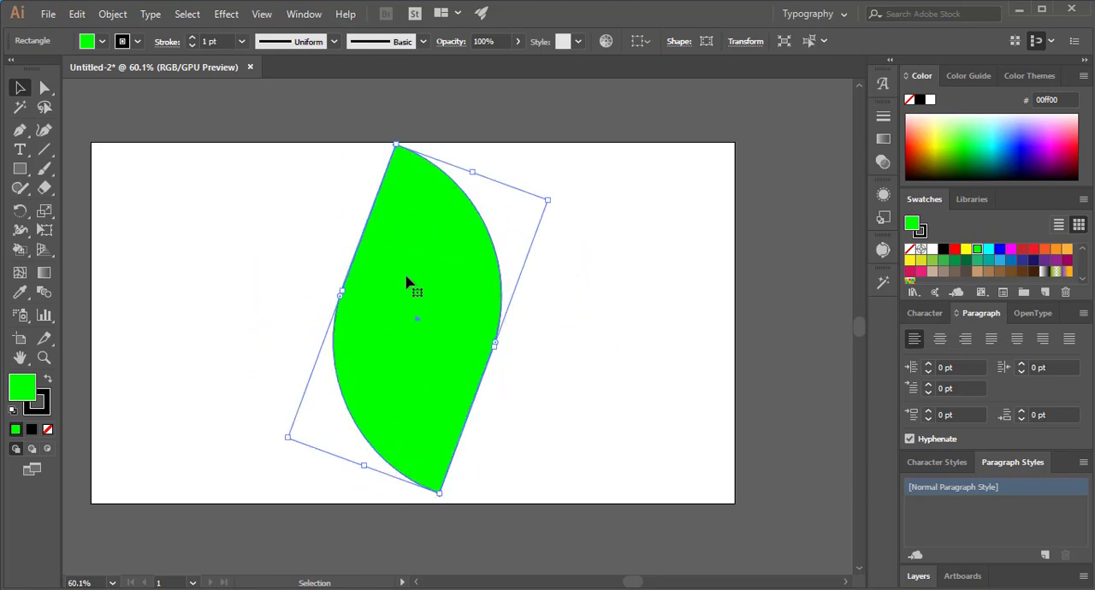
left_click_drag(408, 282, 445, 237)
- Delete the leaf shape and draw a green shape about 679 by 288 px with the Rounded Rectangle tool
key("Delete")
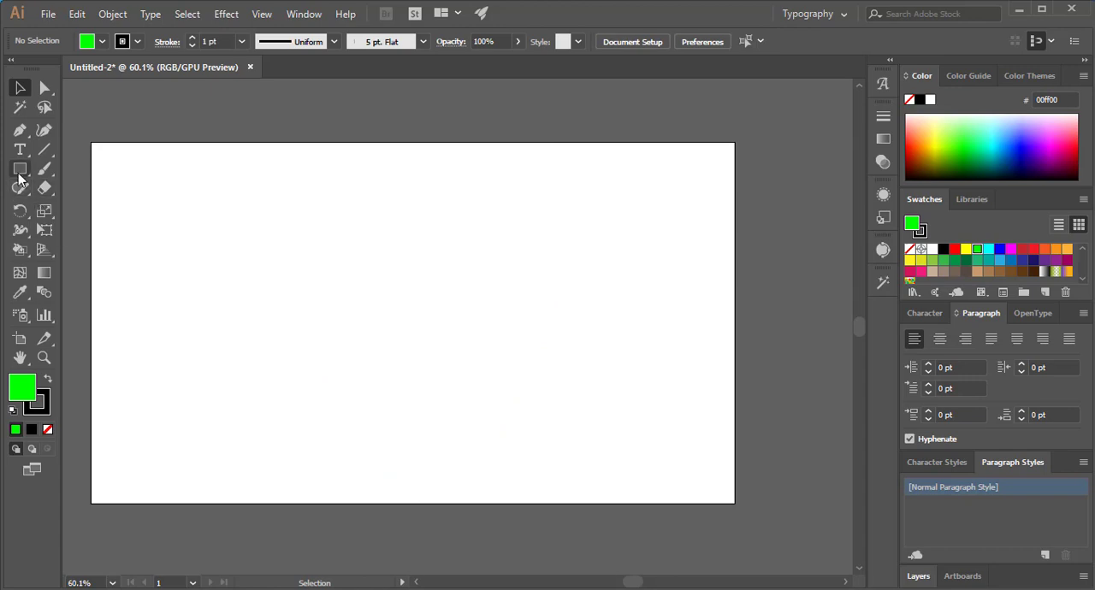
left_click_drag(12, 171, 74, 191)
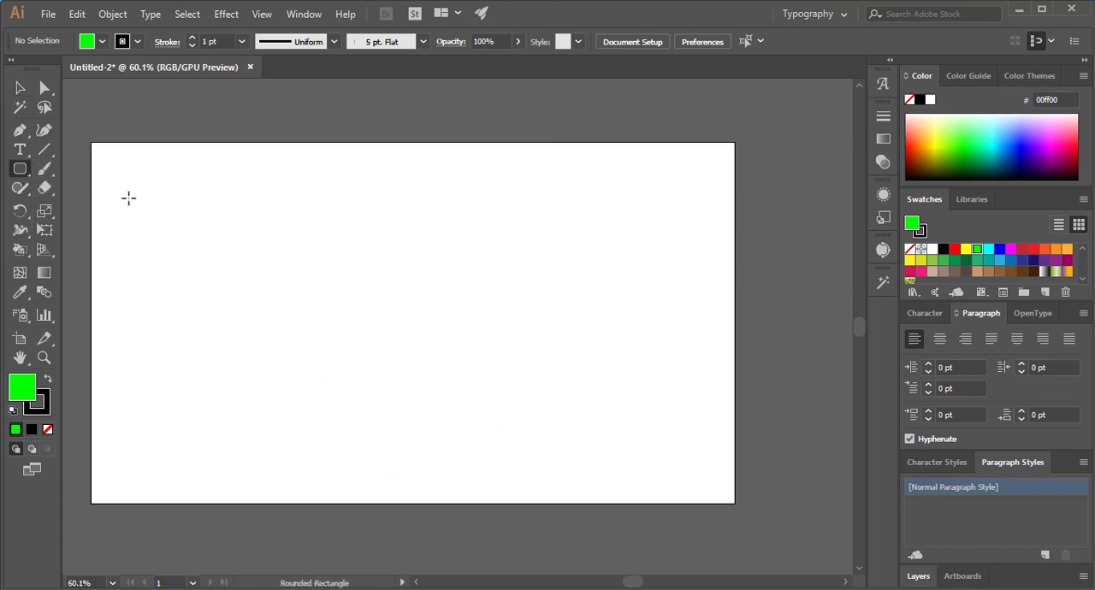
left_click_drag(224, 244, 549, 392)
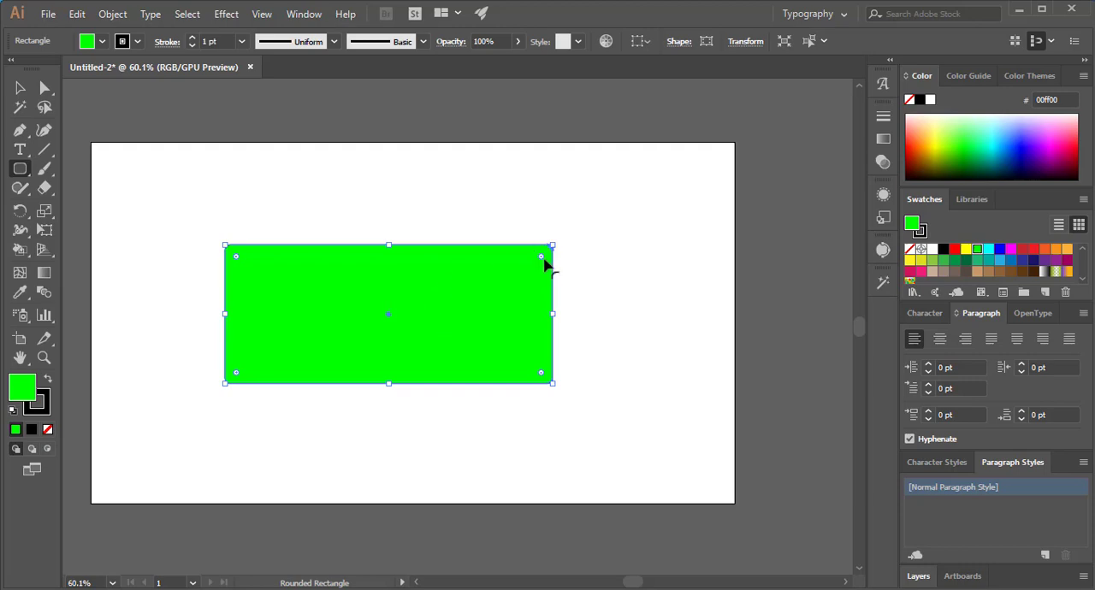
- Make all corners of the rounded rectangle square after trying full rounding, and move it up on the artboard
left_click_drag(544, 262, 315, 342)
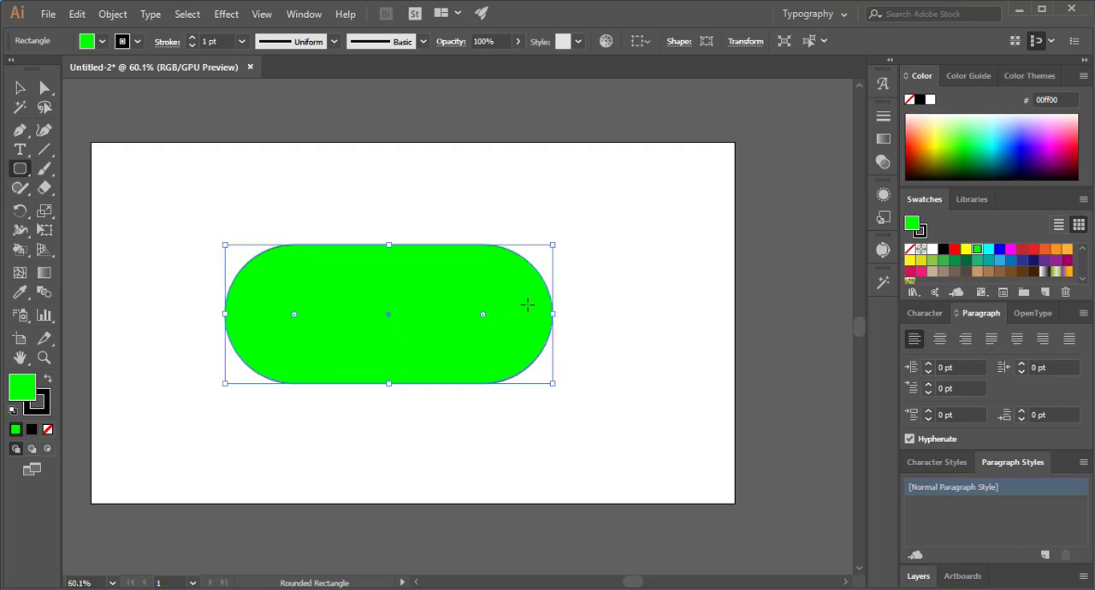
left_click_drag(485, 318, 599, 191)
left_click(19, 88)
left_click_drag(362, 253, 380, 184)
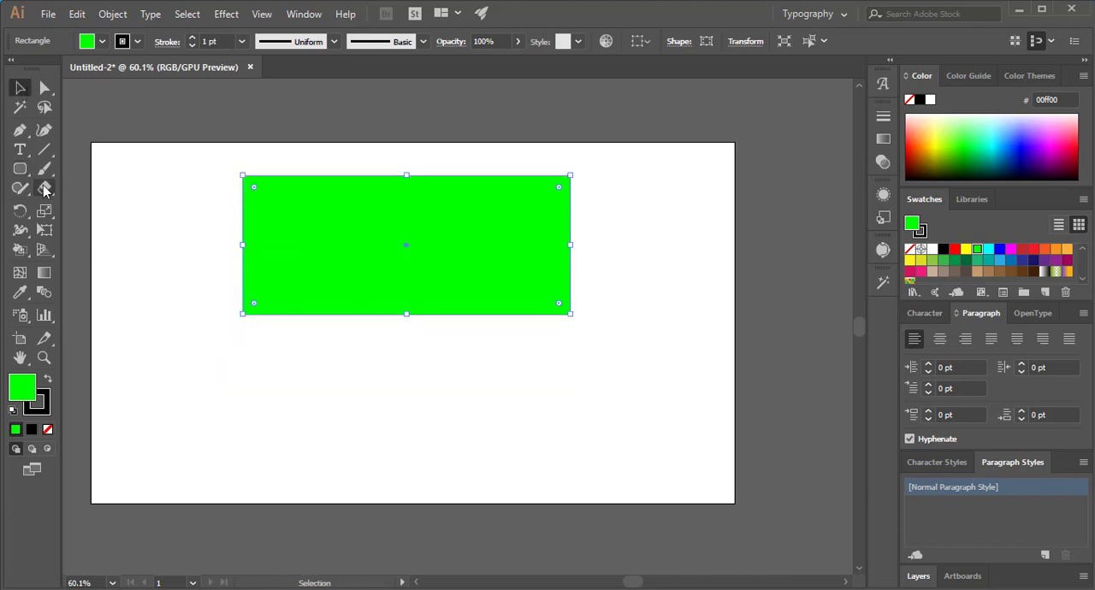
- Create a green 300 by 300 px square with the Rectangle tool below the existing rectangle
left_click_drag(20, 168, 23, 95)
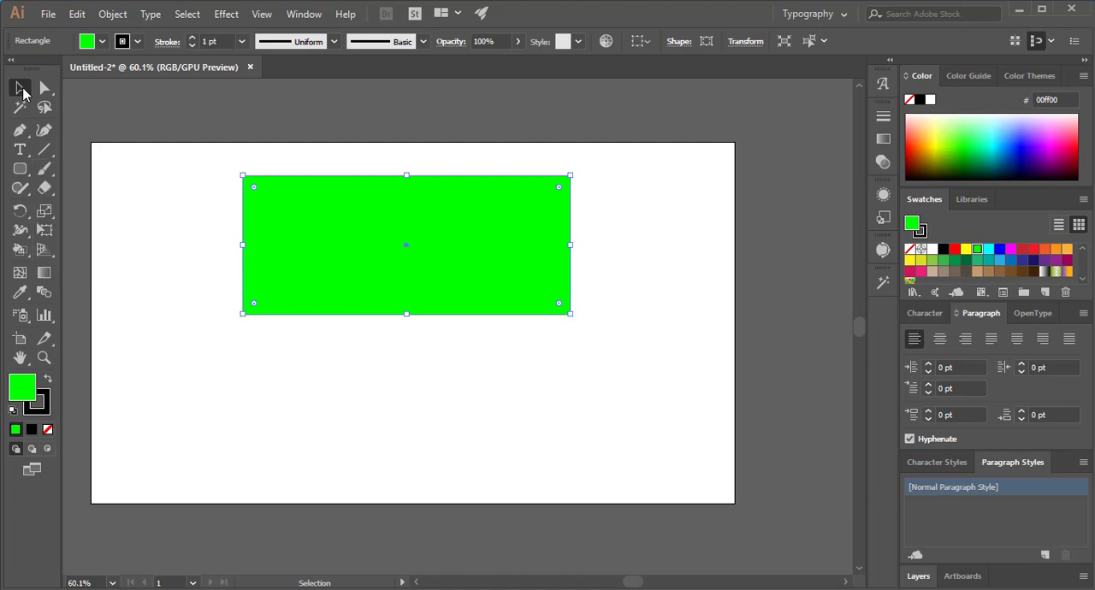
left_click(22, 170)
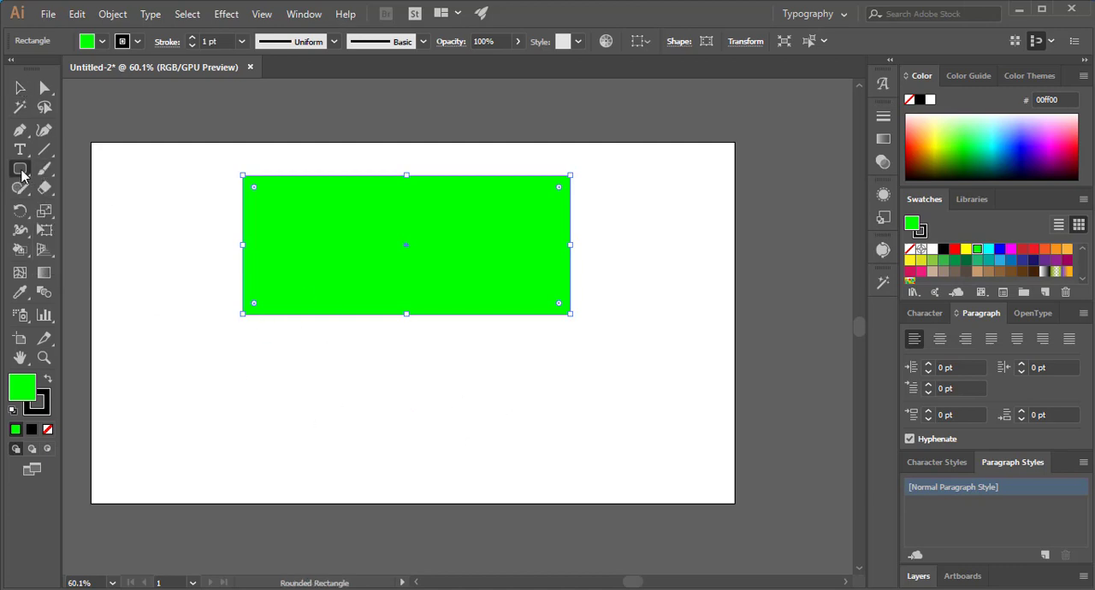
left_click_drag(28, 172, 94, 166)
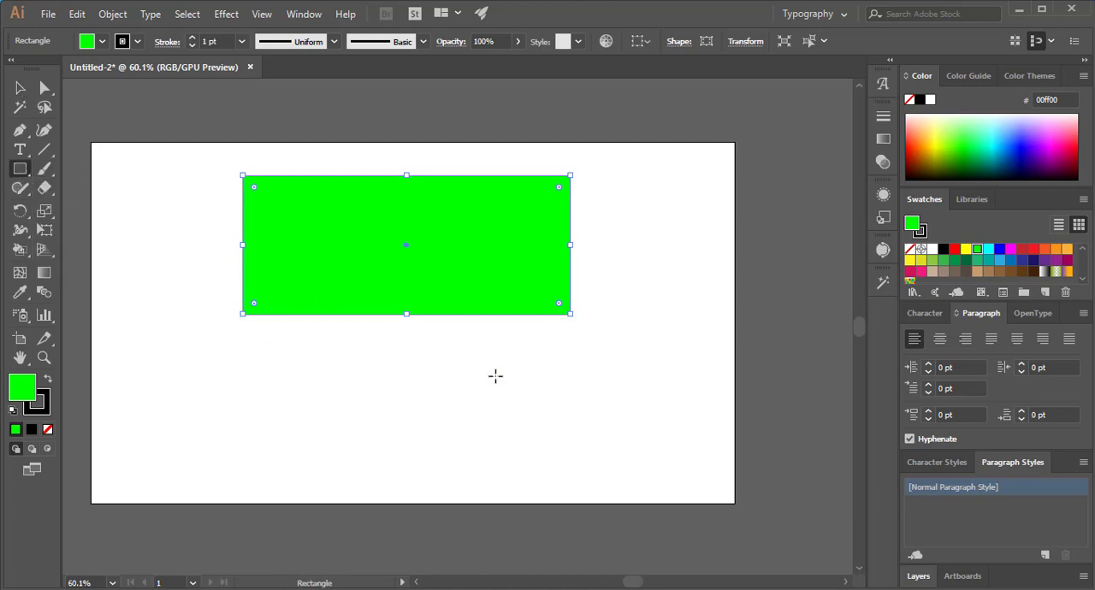
left_click(367, 383)
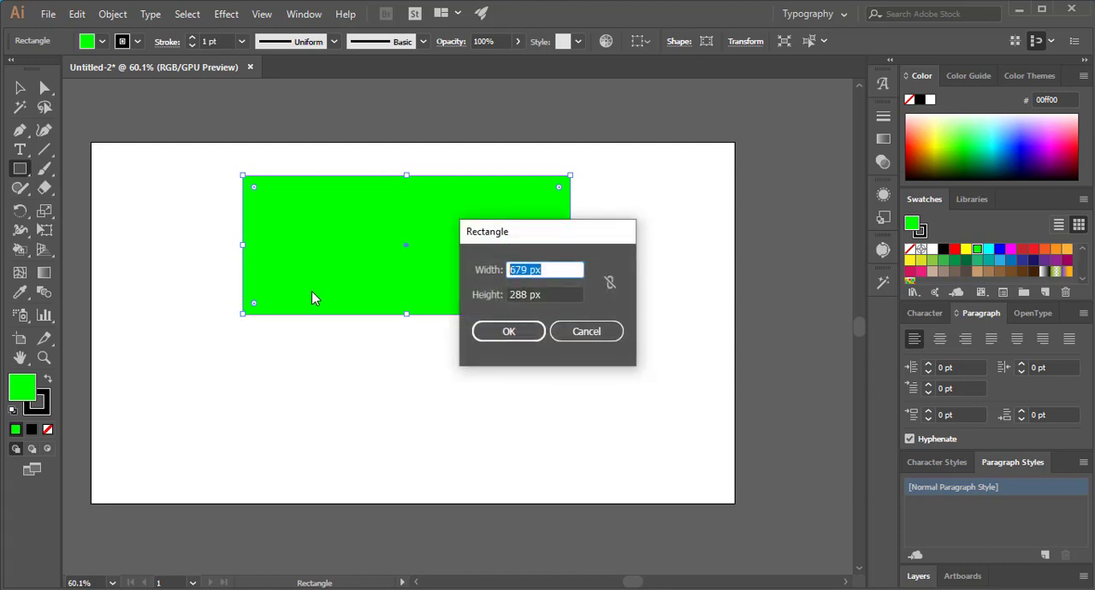
type("300")
key("Tab")
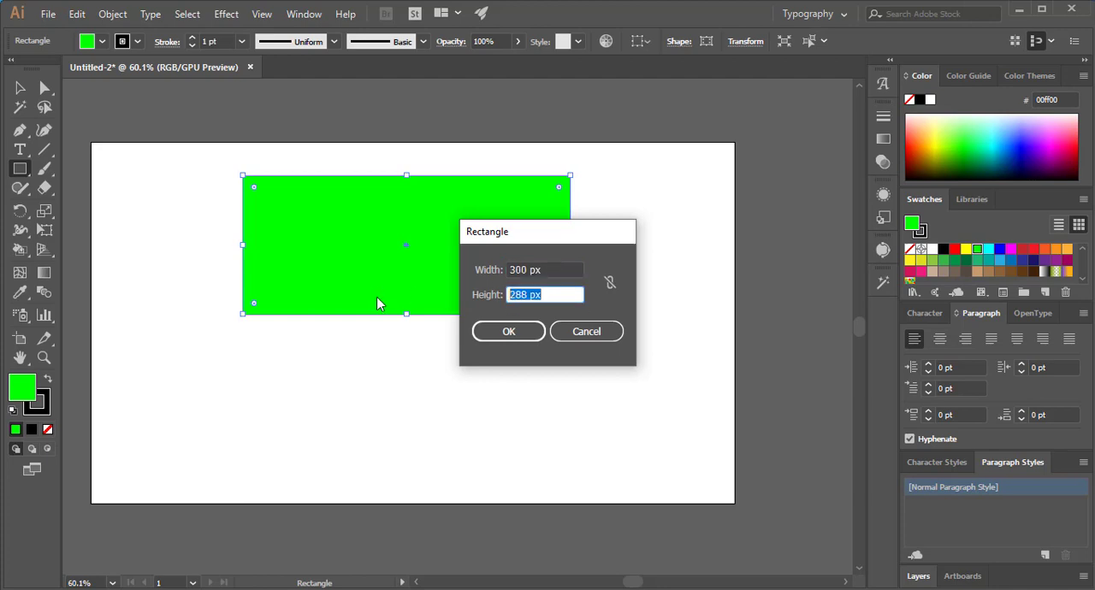
type("300")
left_click(508, 334)
left_click(20, 88)
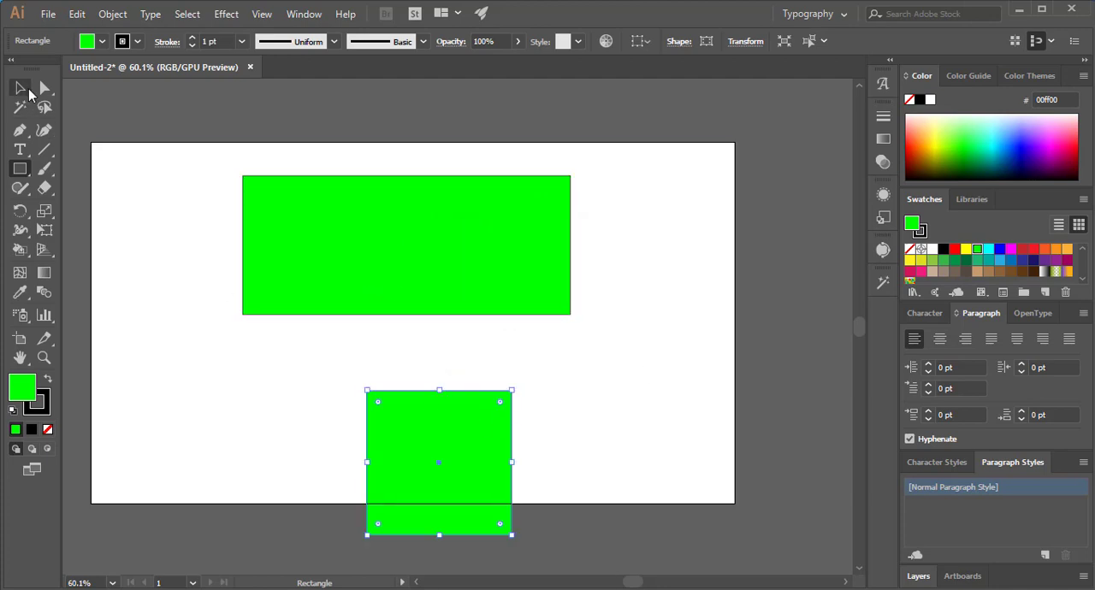
- Move the square over the wide rectangle's upper-right end and draw a green circle about 311 px across with the Ellipse tool
left_click_drag(444, 428, 634, 170)
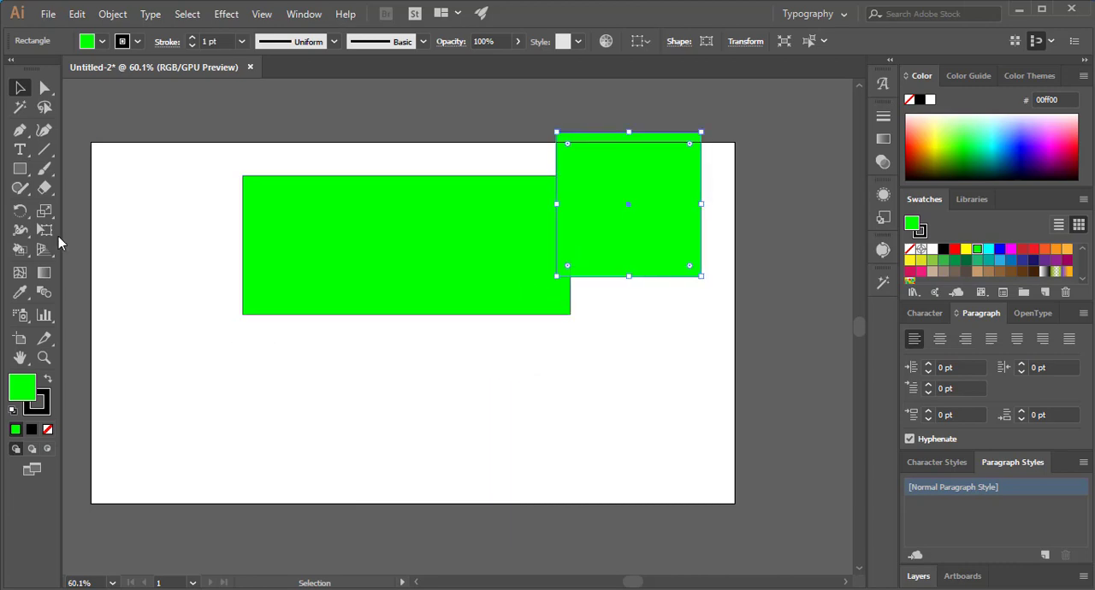
left_click(20, 169)
left_click(89, 212)
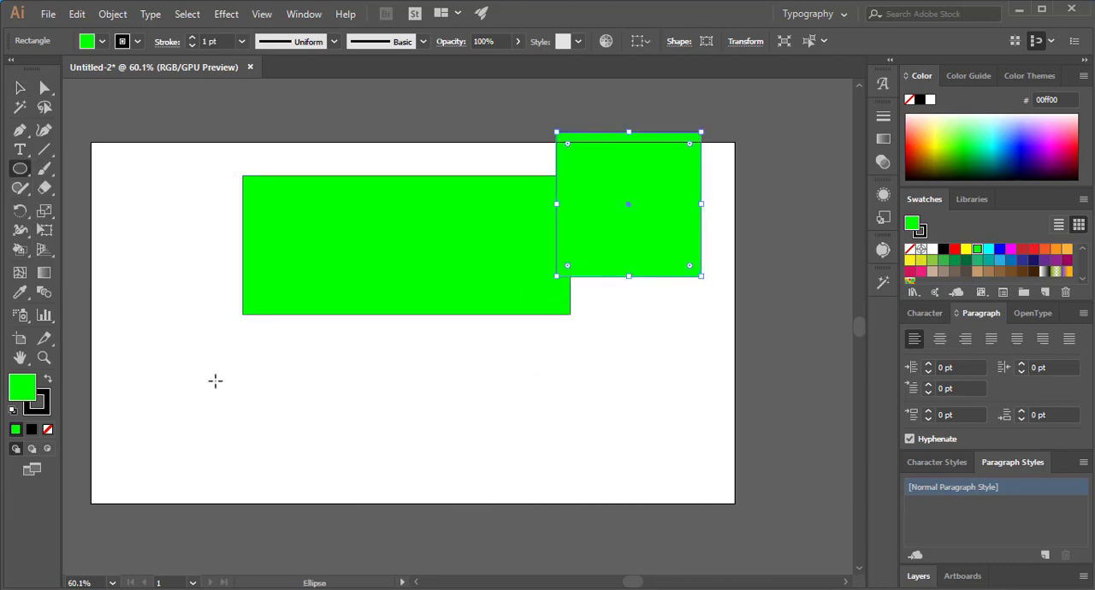
left_click_drag(190, 340, 351, 455)
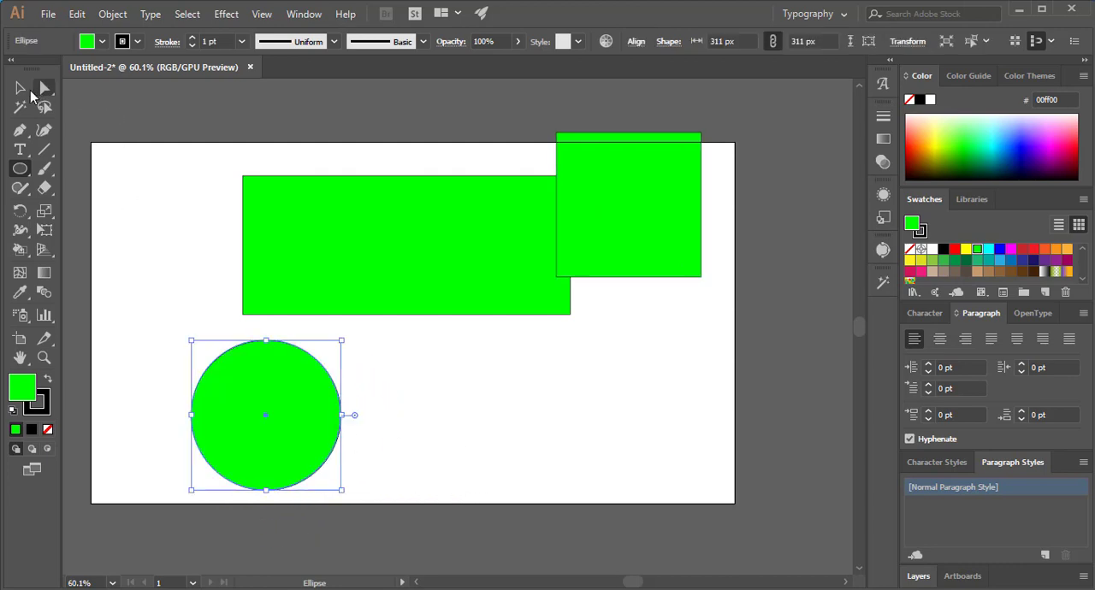
- Move the circle to the artboard's upper-right corner so it overlaps the square
left_click(24, 89)
left_click(444, 405)
left_click_drag(300, 386, 757, 145)
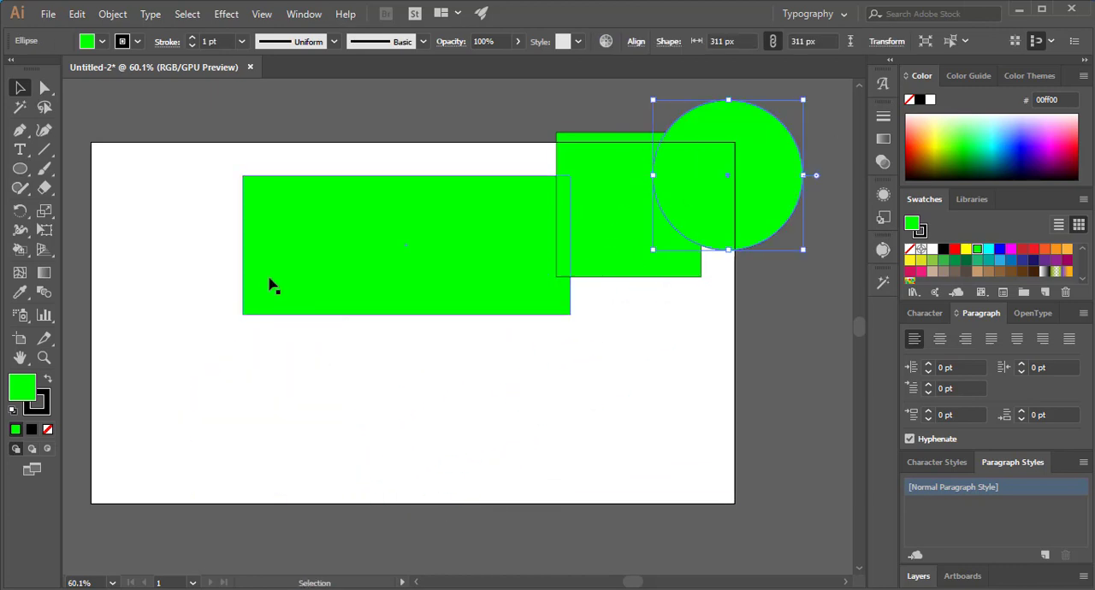
- Draw a large green pentagon with the Polygon tool, varying its number of sides while drawing, and place it over the wide rectangle
left_click_drag(29, 174, 88, 227)
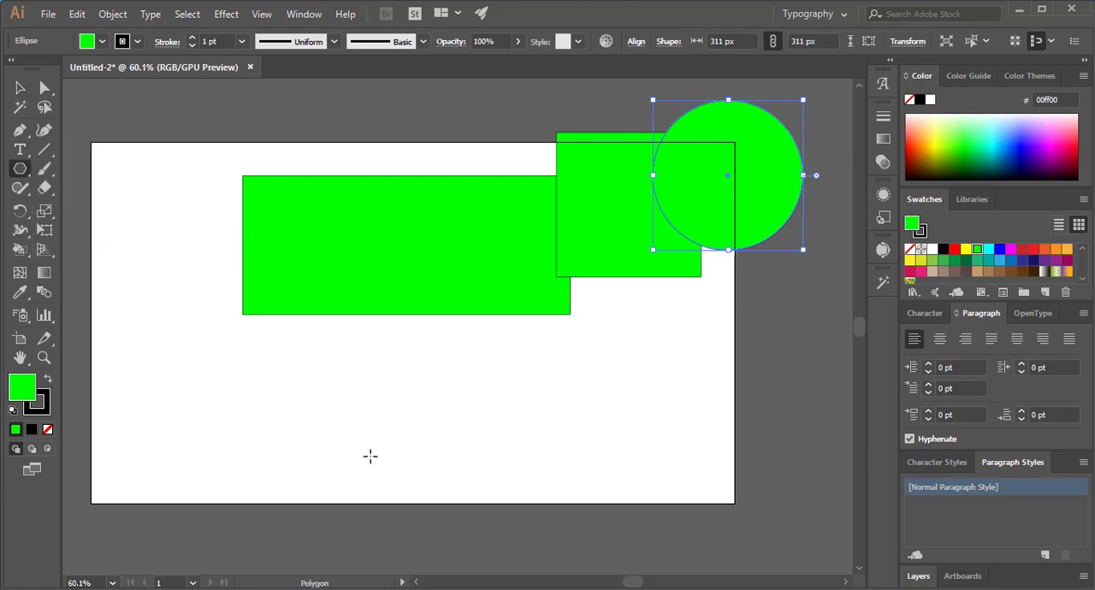
left_click_drag(296, 363, 553, 409)
key("Down")
key("Down")
key("Down")
key("Up")
key("Up")
key("Up")
key("Up")
key("Up")
key("Up")
key("Up")
key("Up")
key("Up")
key("Up")
key("Up")
key("Down")
key("Down")
key("Down")
key("Down")
key("Down")
key("Down")
key("Down")
key("Down")
key("Down")
key("Down")
key("Down")
key("Up")
key("Up")
key("Up")
key("Up")
key("Up")
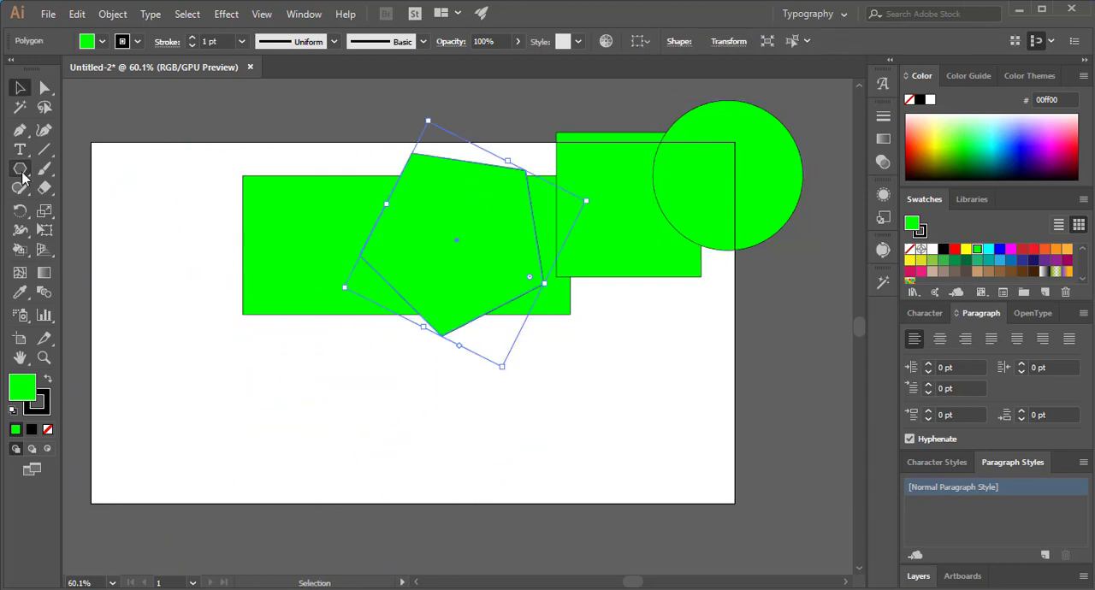
- Draw a large five-pointed star at the artboard's left edge and a smaller five-pointed one beside it with the Star tool
left_click(23, 172)
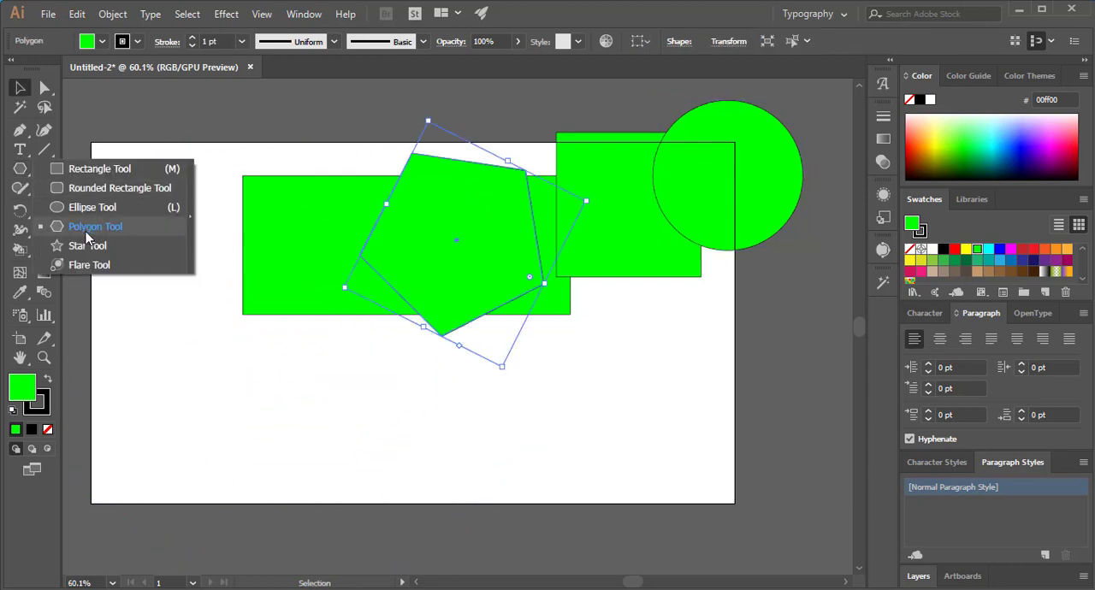
left_click(78, 251)
left_click_drag(159, 381, 152, 483)
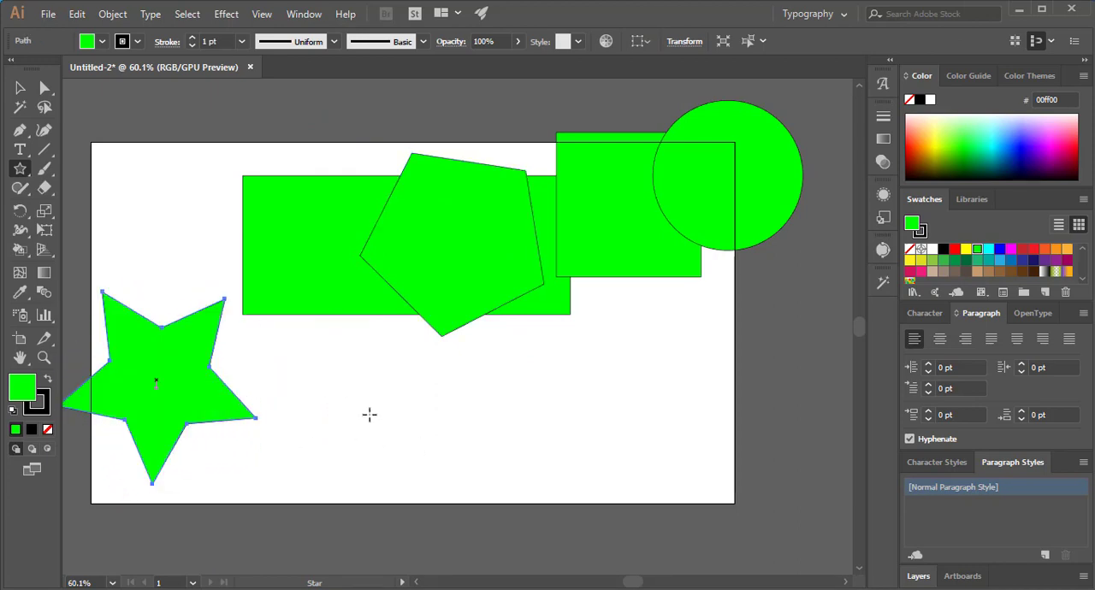
left_click_drag(330, 393, 380, 440)
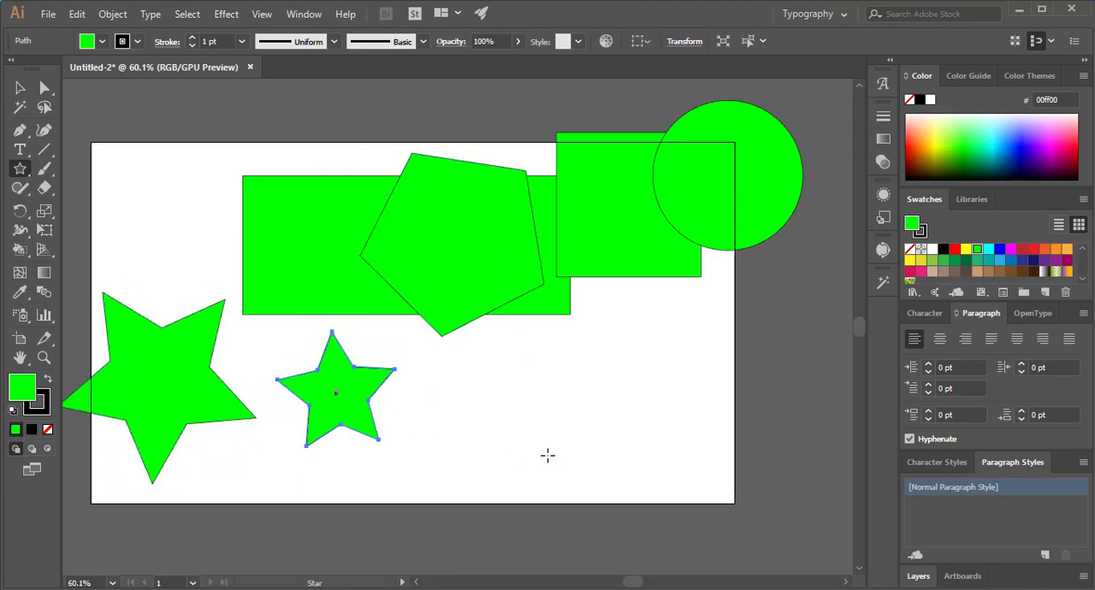
- Draw a ten-pointed green star beside the small star, and undo the extra star drawn after it
left_click_drag(461, 388, 509, 455)
key("Up")
key("Up")
key("Up")
key("Up")
key("Up")
left_click_drag(555, 359, 631, 440)
key("ctrl+z")
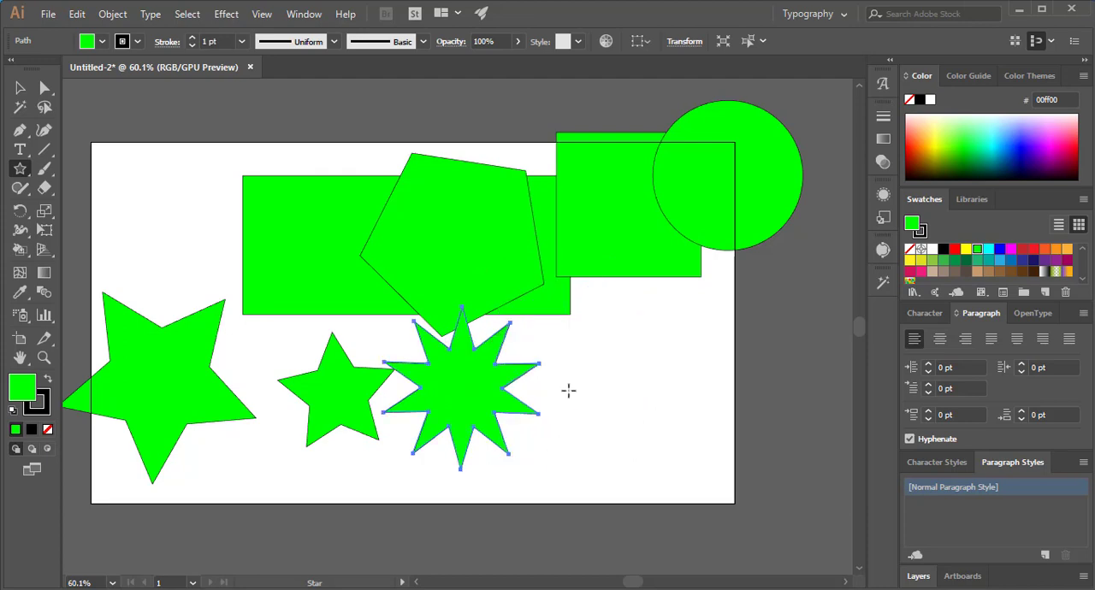
- Draw another star near the artboard's right side while reducing its number of points, and clear all shapes from the artboard
left_click_drag(597, 322, 664, 448)
key("Down")
key("Down")
key("Down")
key("Down")
key("Down")
key("Down")
key("Down")
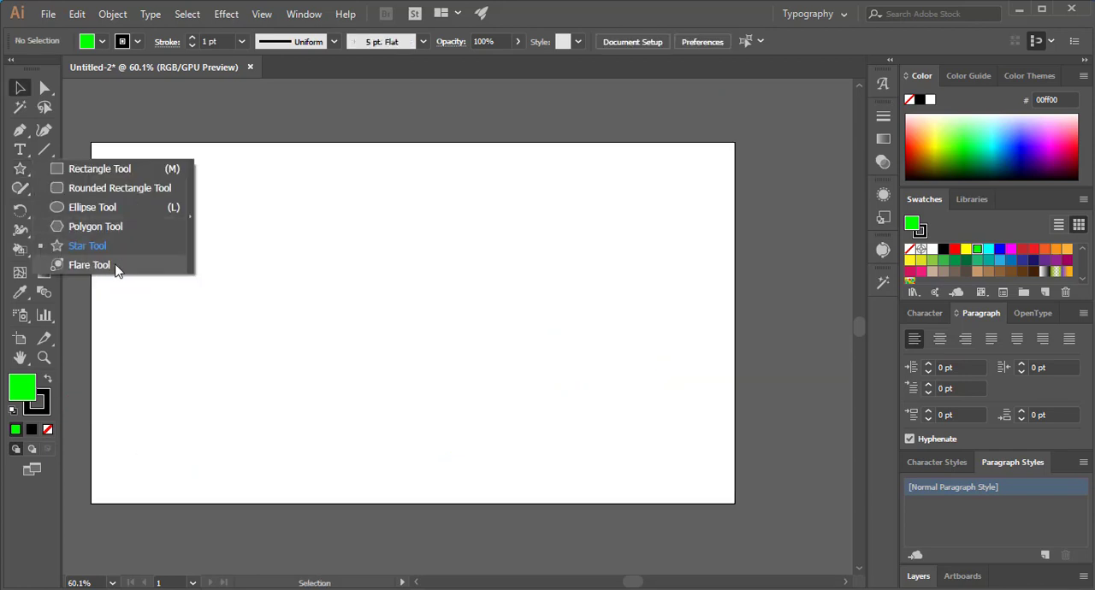
- Place a lens flare left of the artboard's center with the Flare tool
left_click(89, 265)
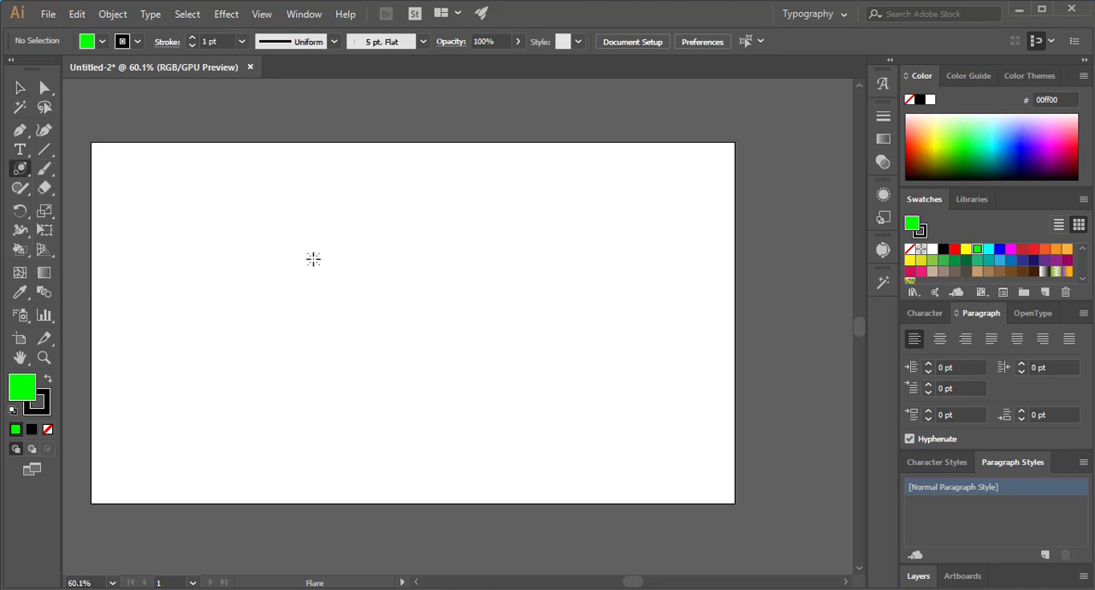
left_click(338, 275)
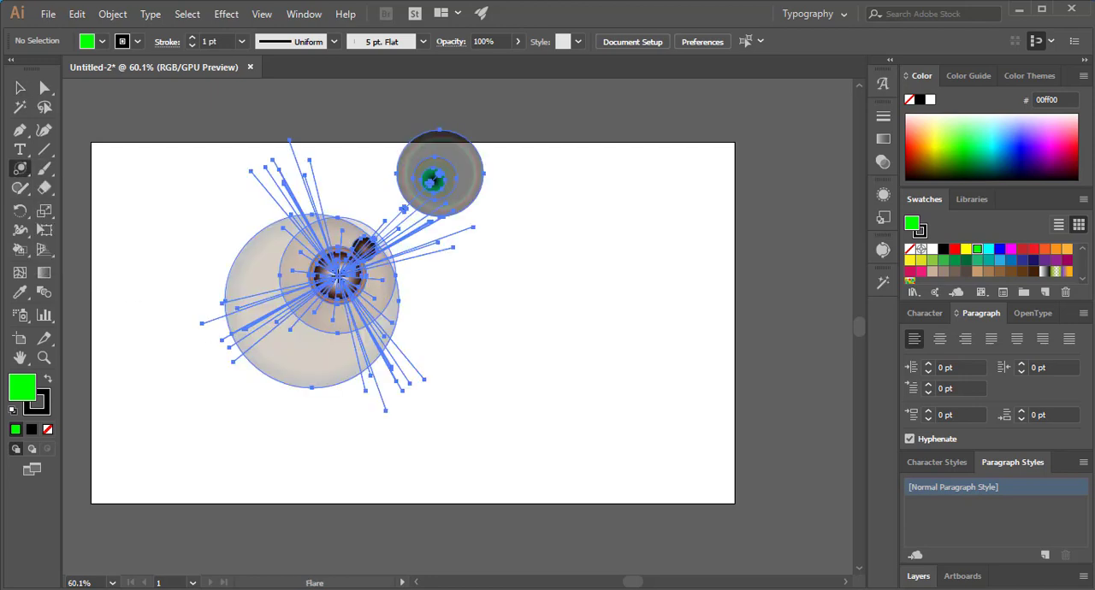
- Open the Flare Tool options with the flare kept in view and set the center diameter to 91 pt
double_click(19, 168)
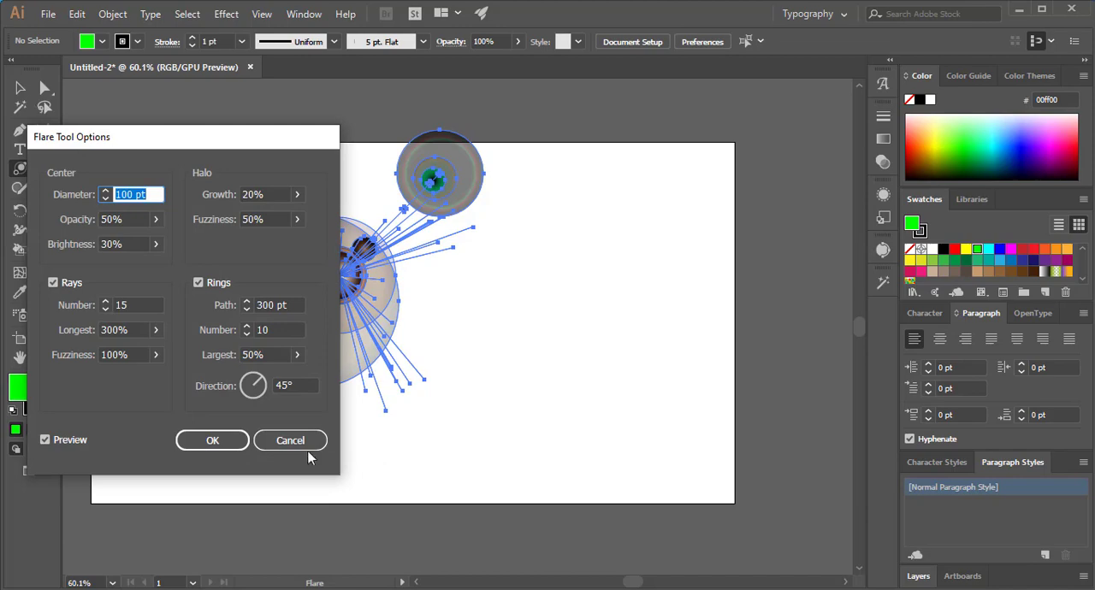
left_click_drag(142, 143, 652, 160)
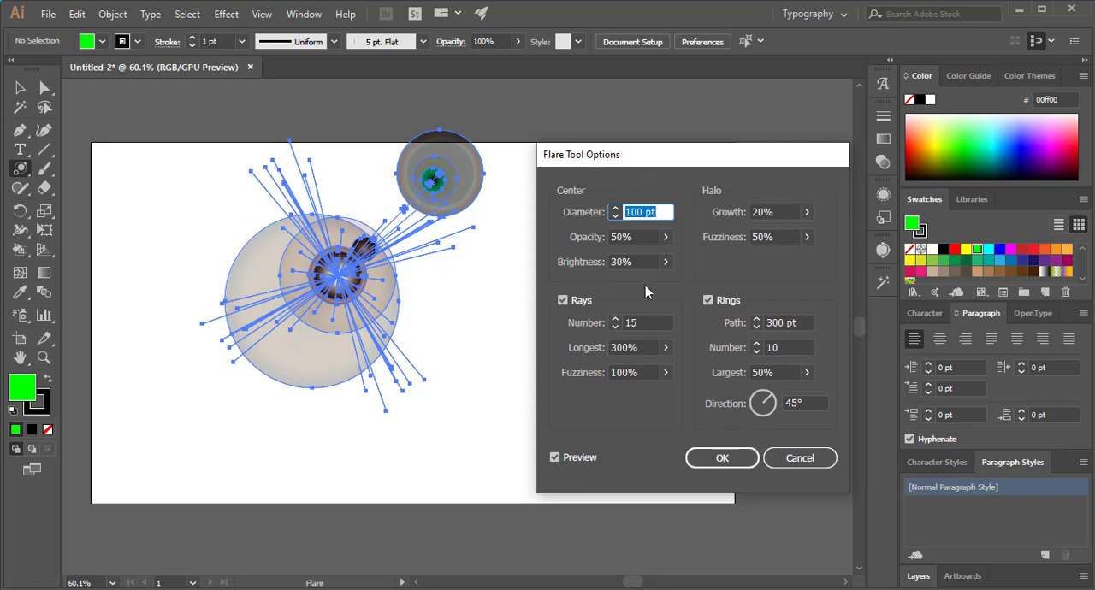
left_click(616, 218)
left_click(615, 217)
left_click(615, 217)
left_click(615, 217)
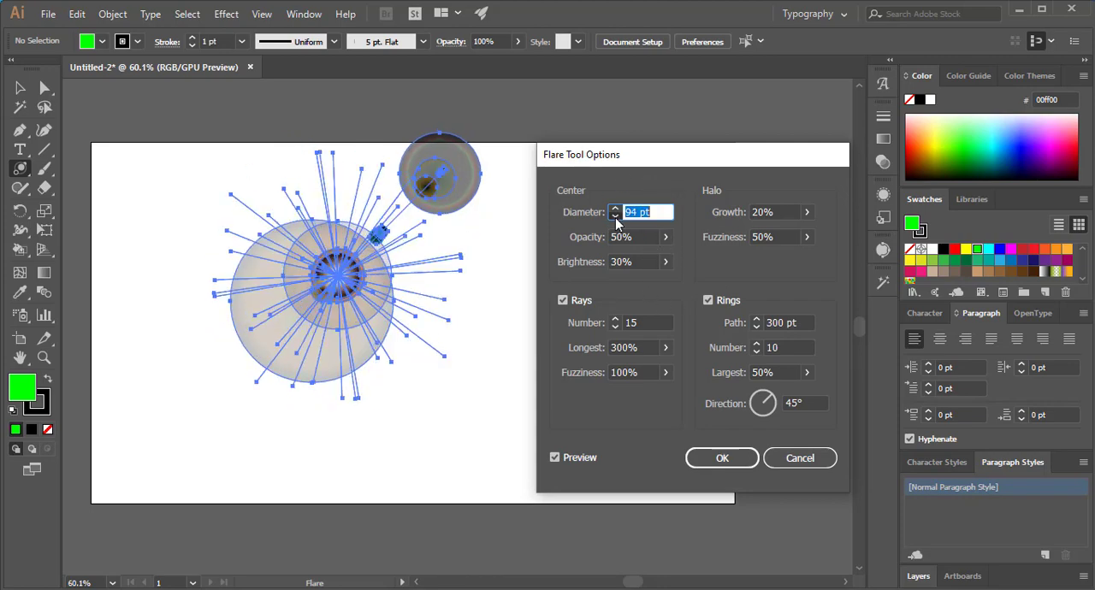
left_click(615, 217)
left_click(616, 218)
left_click(615, 217)
left_click(615, 208)
left_click(615, 208)
left_click(615, 208)
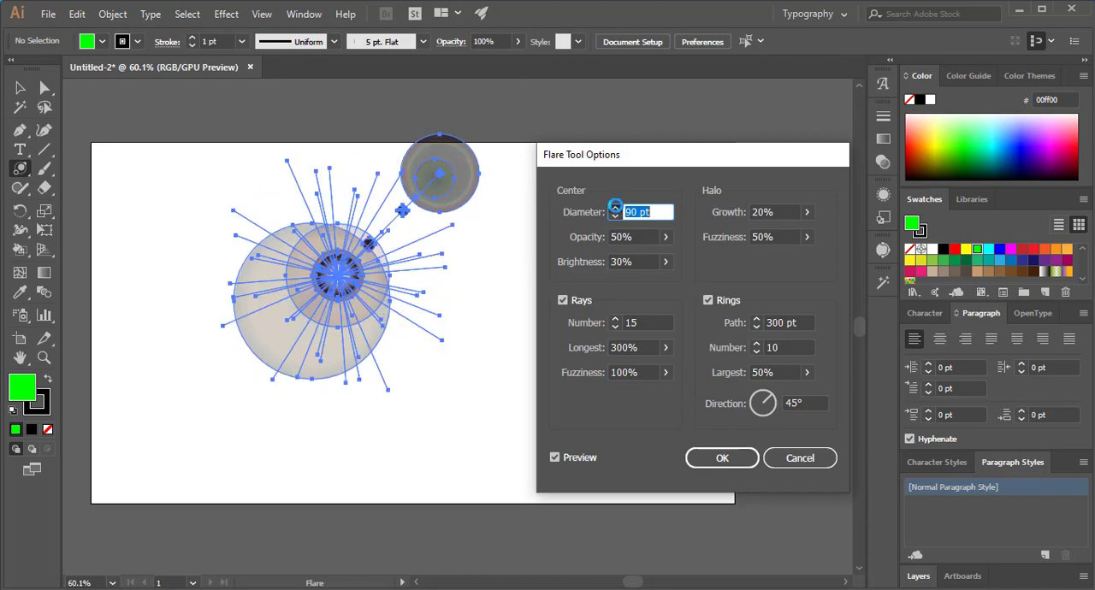
left_click(615, 208)
- Set the flare's halo growth to 84% and halo fuzziness to 44%
left_click(807, 212)
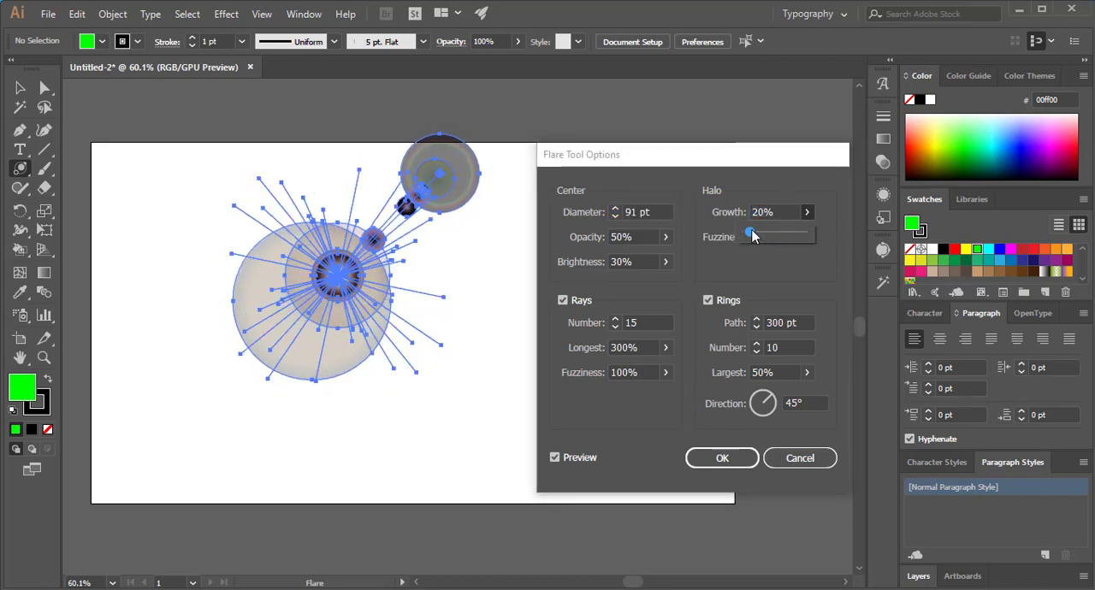
left_click_drag(752, 237, 754, 282)
left_click_drag(689, 272, 670, 255)
- Set the brightness of the flare's center to 40%
left_click(666, 261)
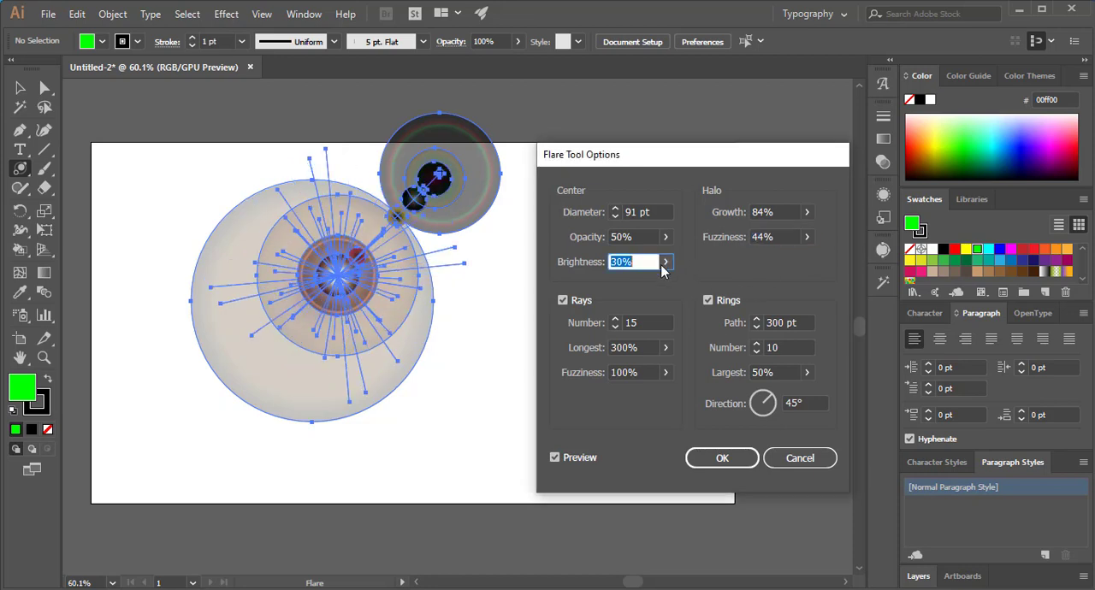
mouse_move(642, 288)
left_mouse_down()
mouse_move(619, 287)
mouse_move(643, 289)
mouse_move(624, 280)
left_mouse_up()
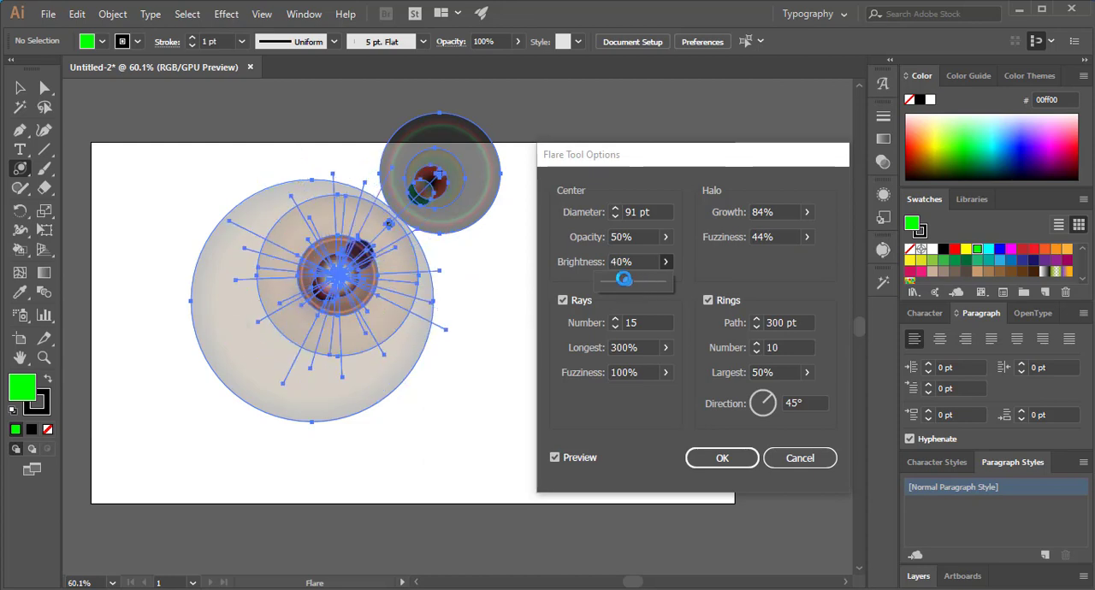
left_click(715, 275)
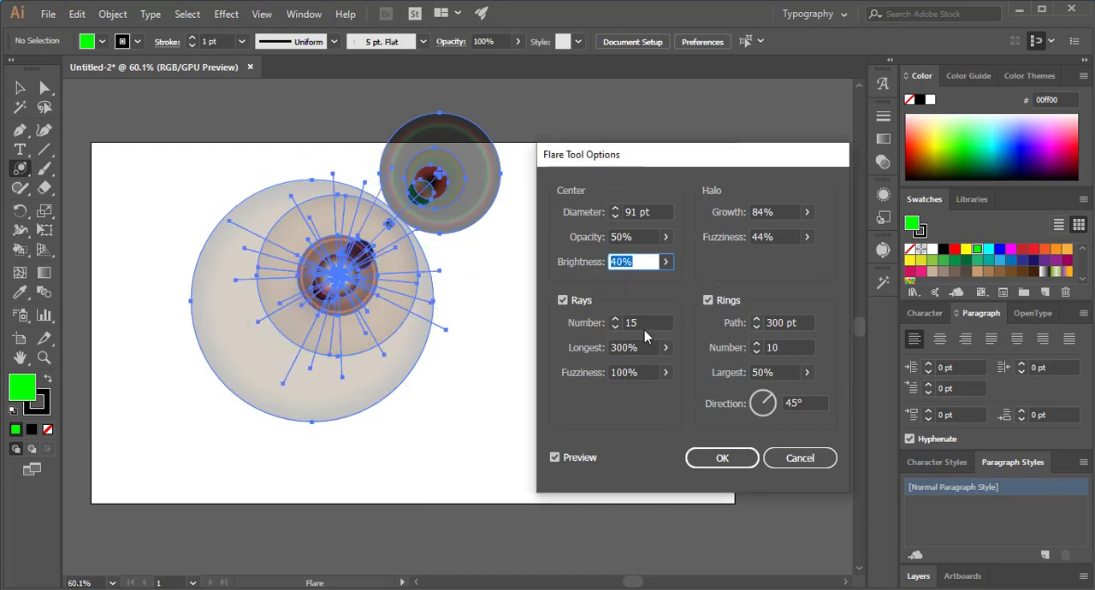
- Set the flare's number of rays to 20 and the longest ray to 486%
left_click(617, 322)
left_click(617, 321)
left_click(616, 321)
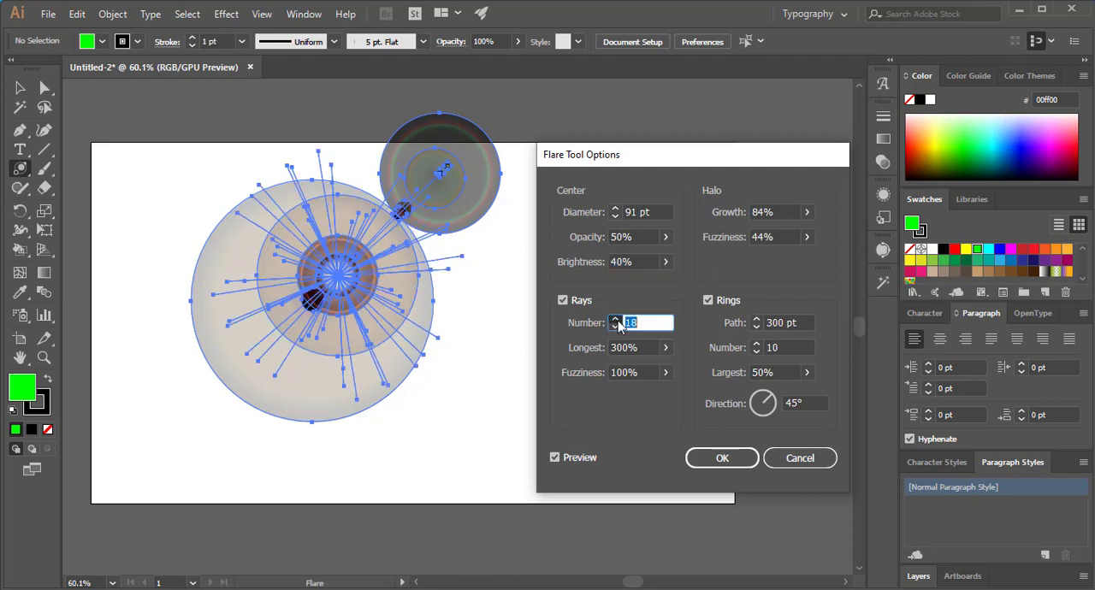
left_click(616, 322)
left_click(617, 321)
left_click(617, 322)
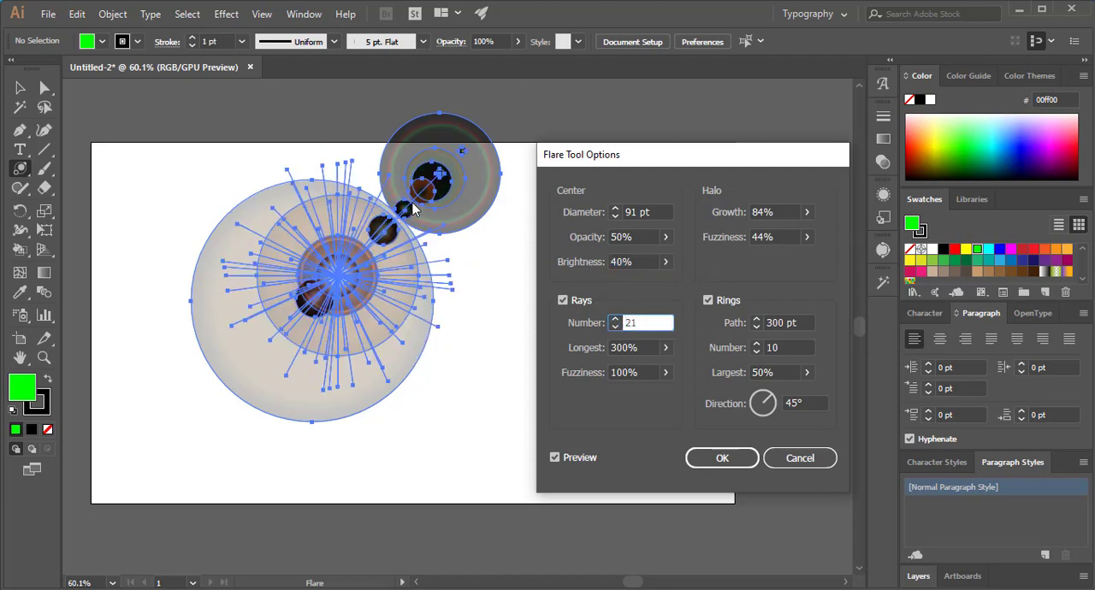
left_click(614, 327)
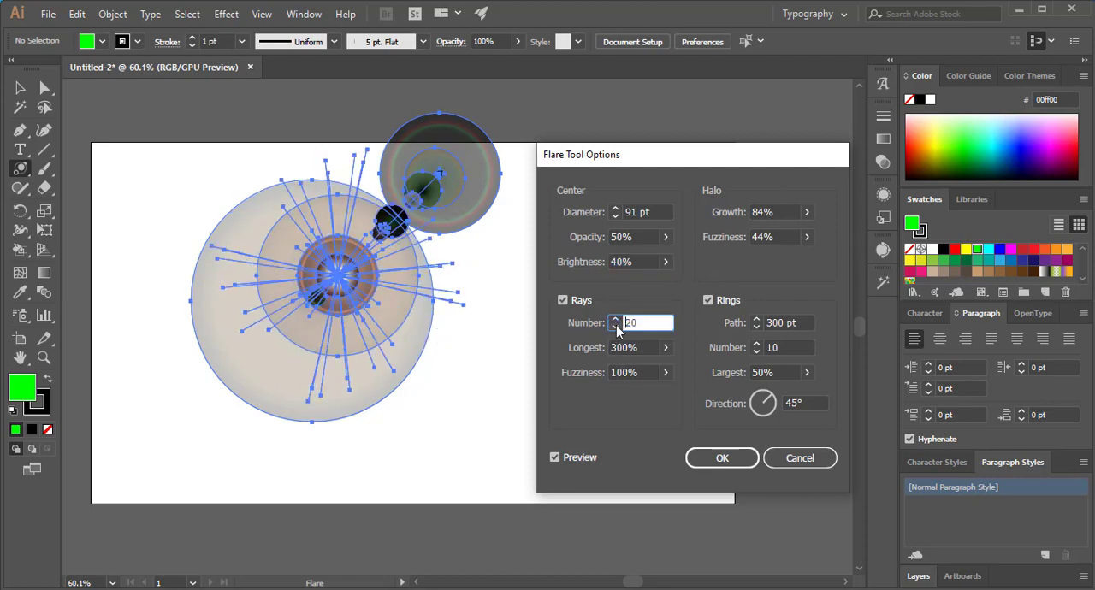
left_click(666, 348)
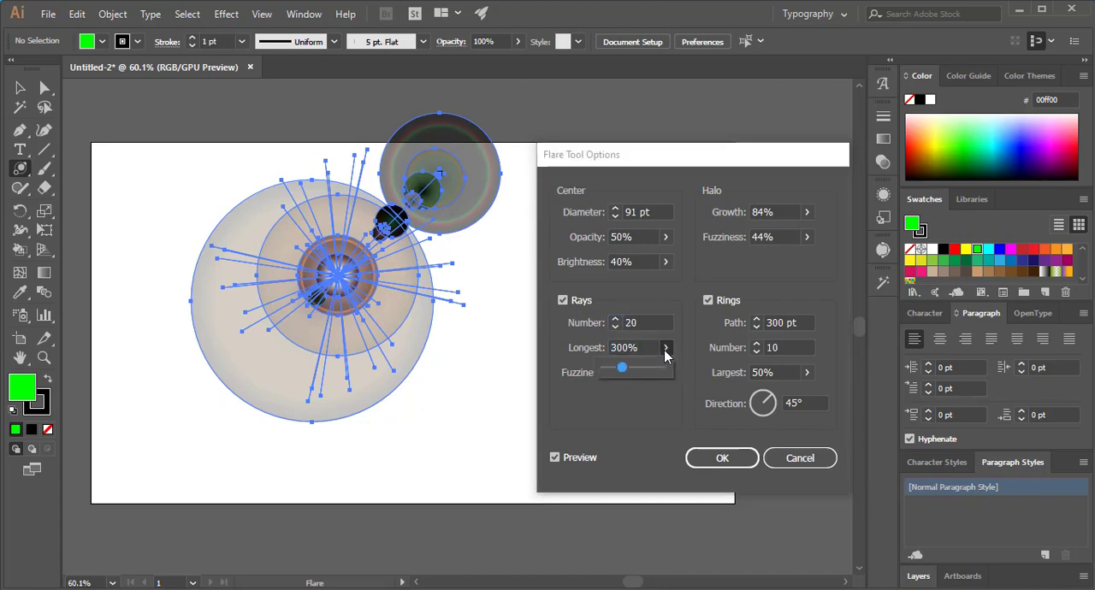
mouse_move(625, 372)
left_mouse_down()
mouse_move(680, 374)
mouse_move(631, 373)
left_mouse_up()
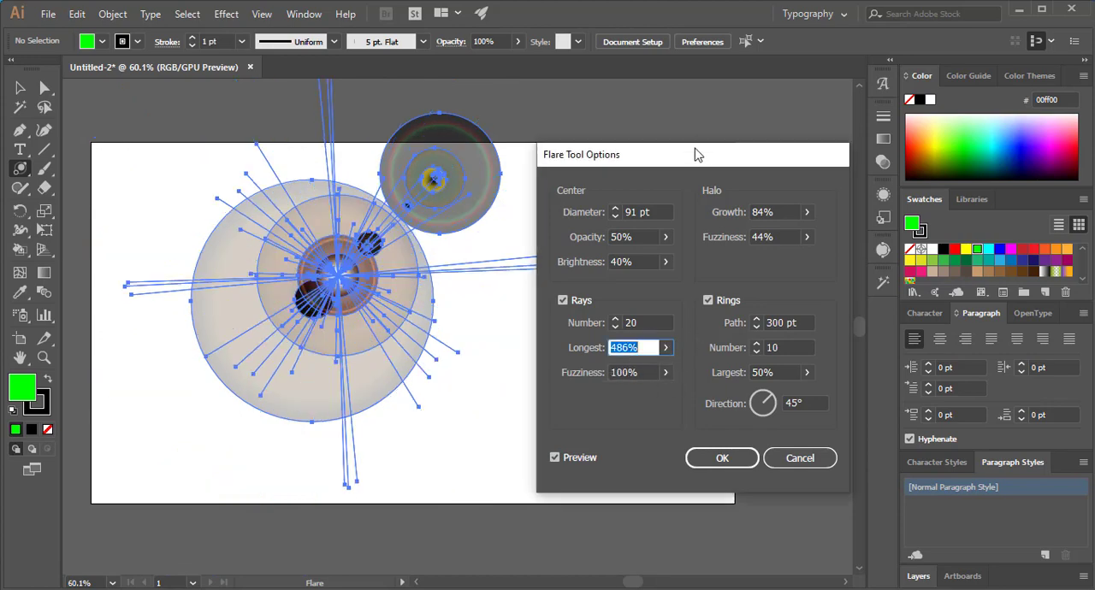
- Set the flare's ring direction to 62° and largest ring to 115%, and apply the options
left_click_drag(696, 154, 654, 116)
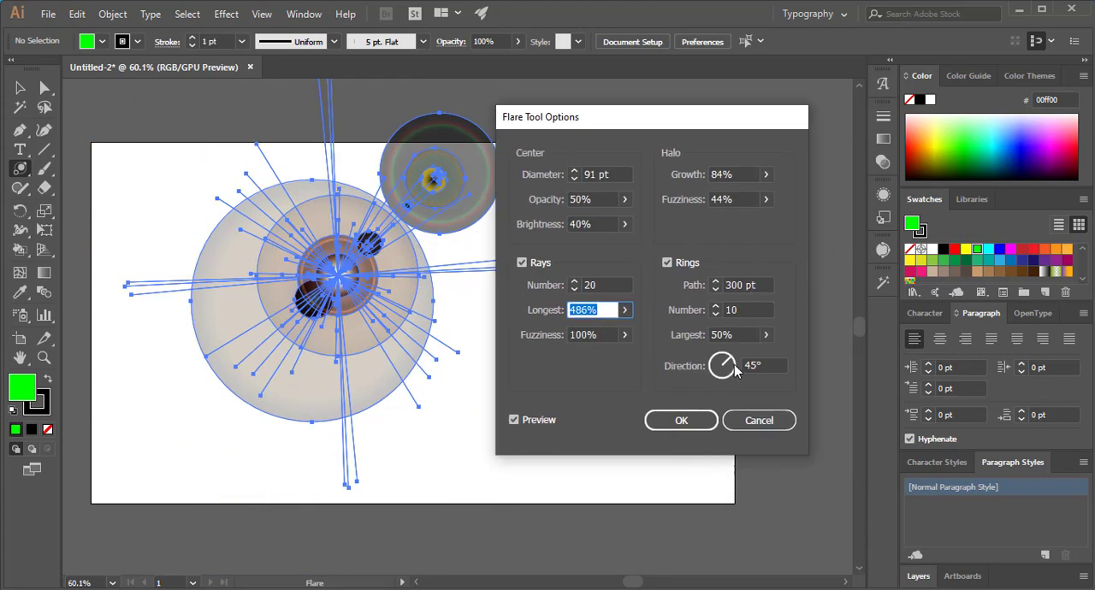
mouse_move(727, 373)
left_mouse_down()
mouse_move(716, 380)
mouse_move(717, 359)
mouse_move(731, 368)
mouse_move(712, 376)
mouse_move(732, 369)
mouse_move(729, 351)
mouse_move(756, 358)
mouse_move(731, 354)
left_mouse_up()
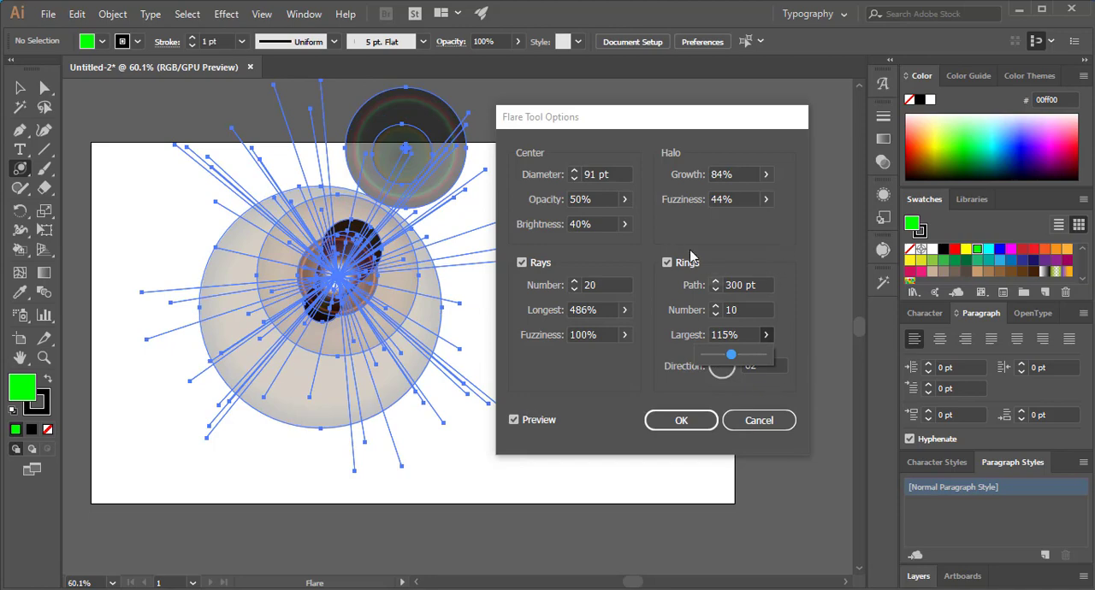
left_click(668, 424)
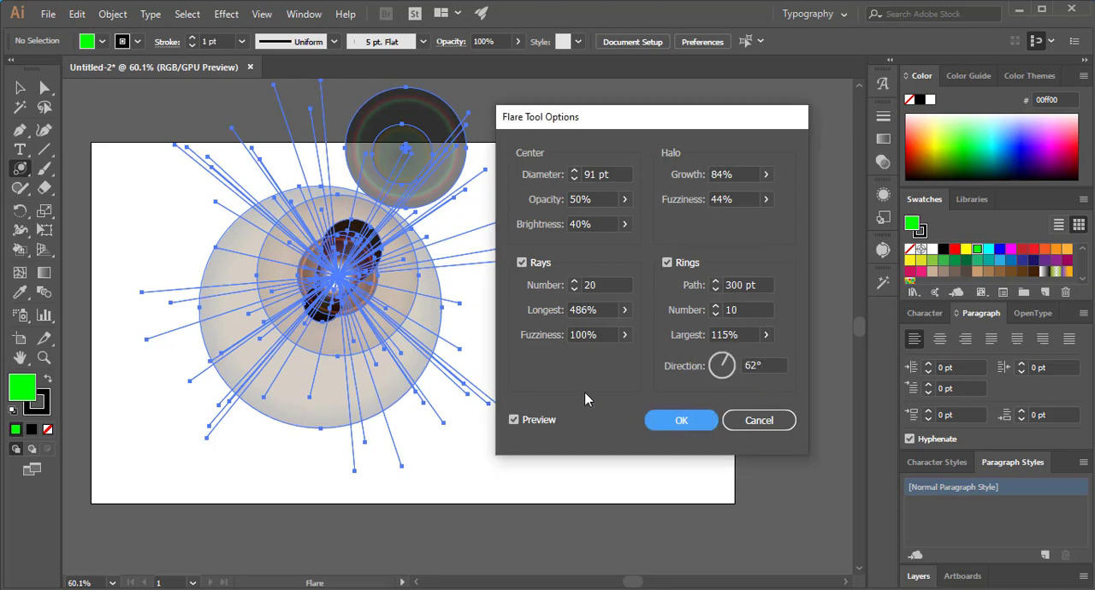
- Move the whole flare down and right to the middle of the artboard and deselect it
left_click(21, 88)
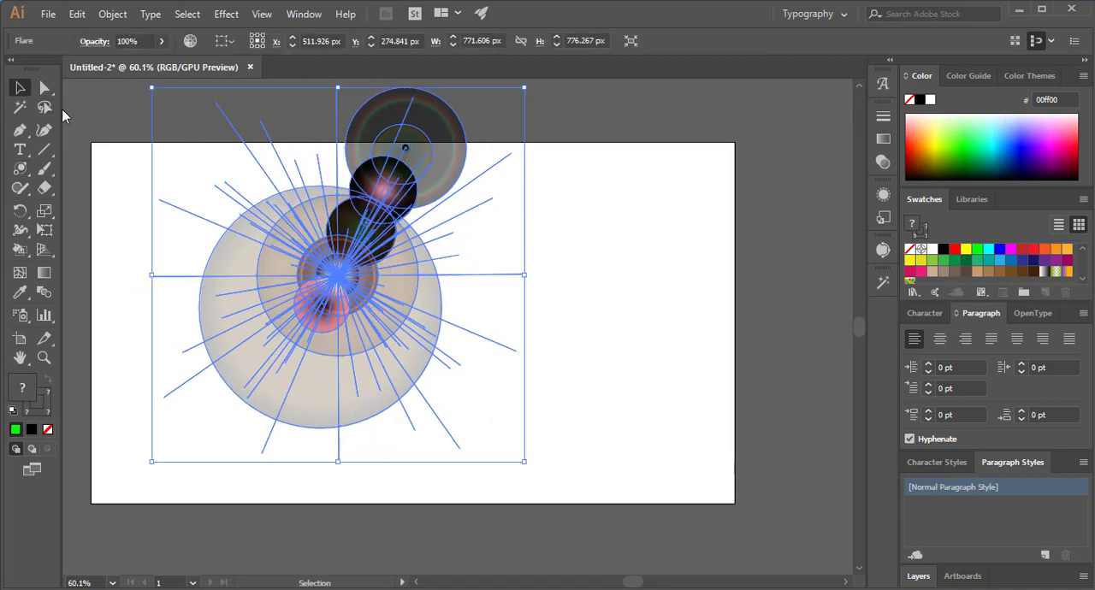
left_click(636, 261)
left_click_drag(371, 206, 454, 253)
left_click(665, 293)
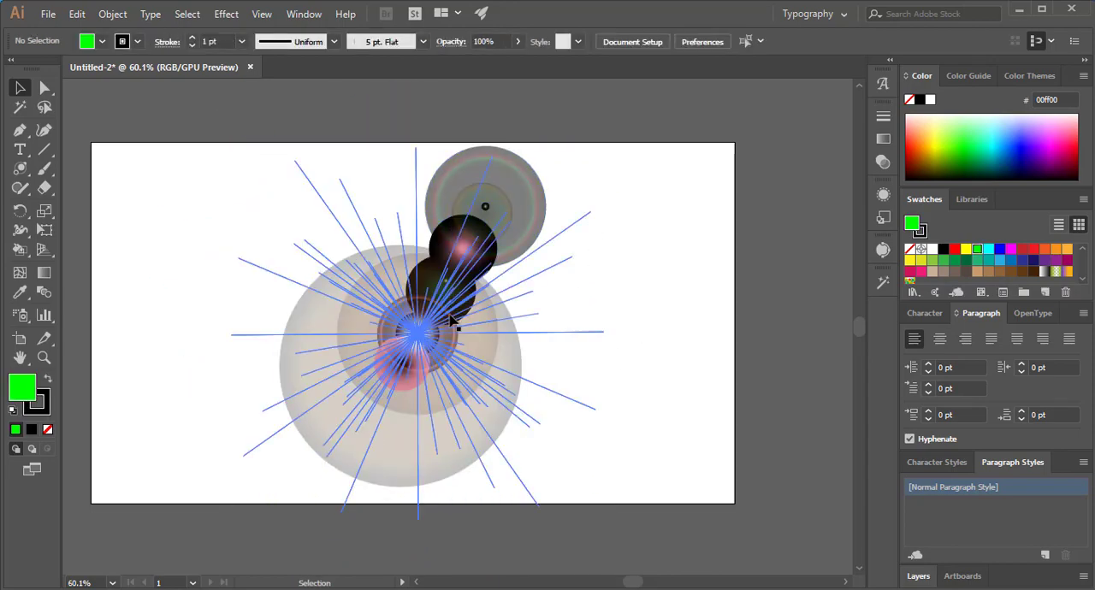
- Rotate the flare clockwise until its chain of rings lies nearly horizontal, and scale it down to about 544 by 559 px
left_click(511, 243)
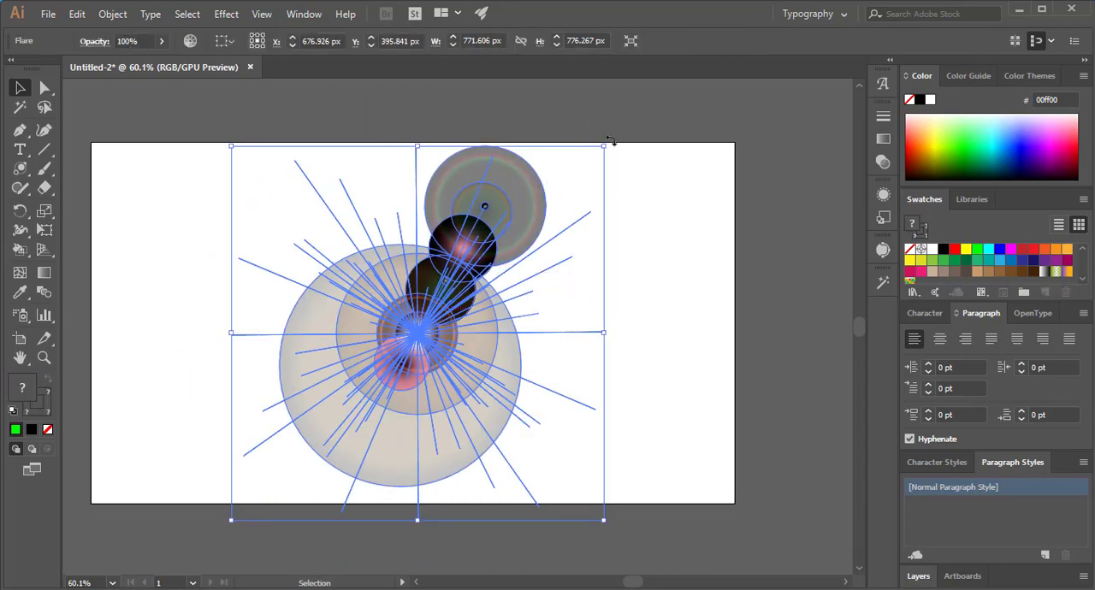
left_click_drag(611, 142, 651, 449)
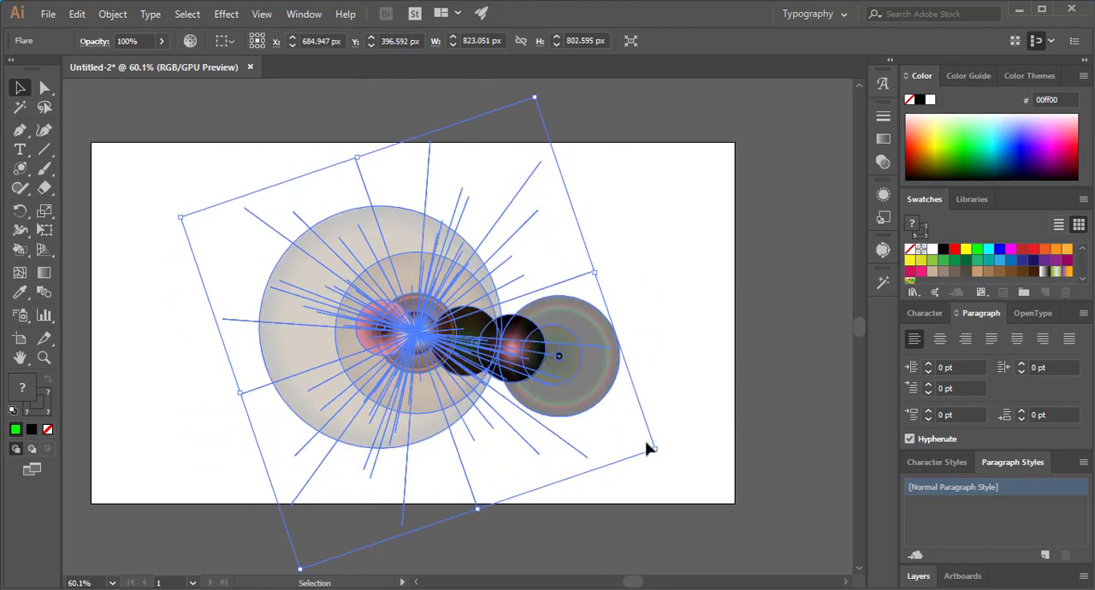
left_click(653, 272)
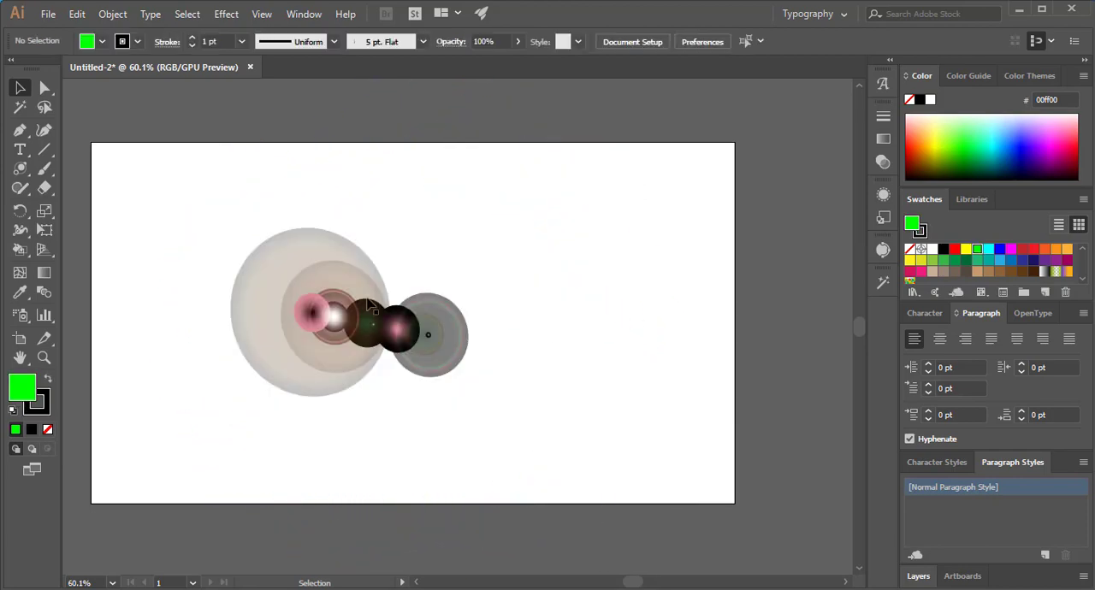
- Delete the flare from the artboard
left_click(304, 274)
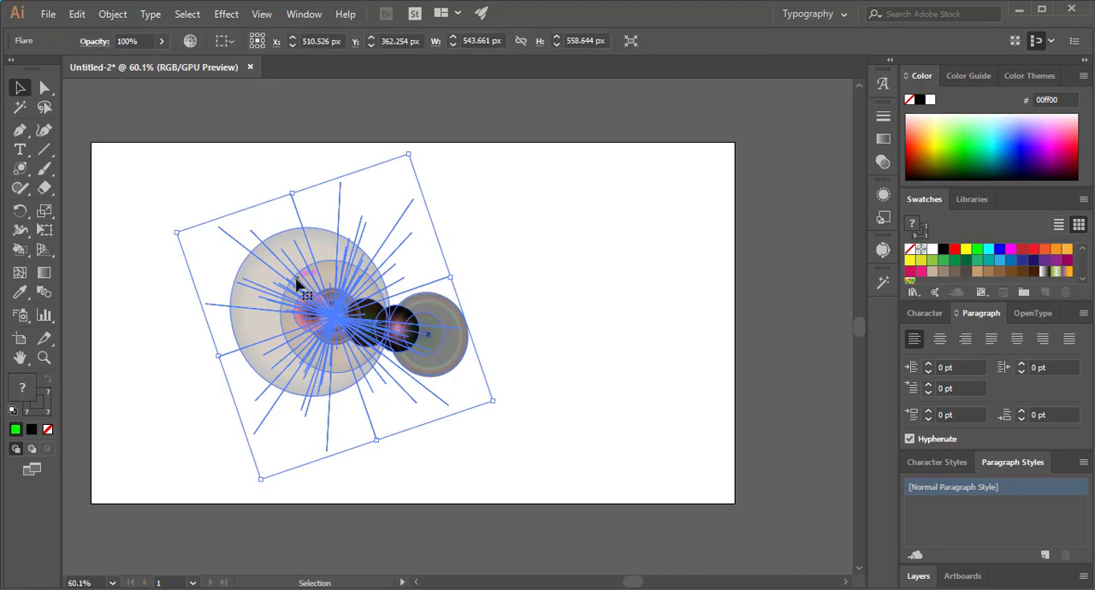
key("Delete")
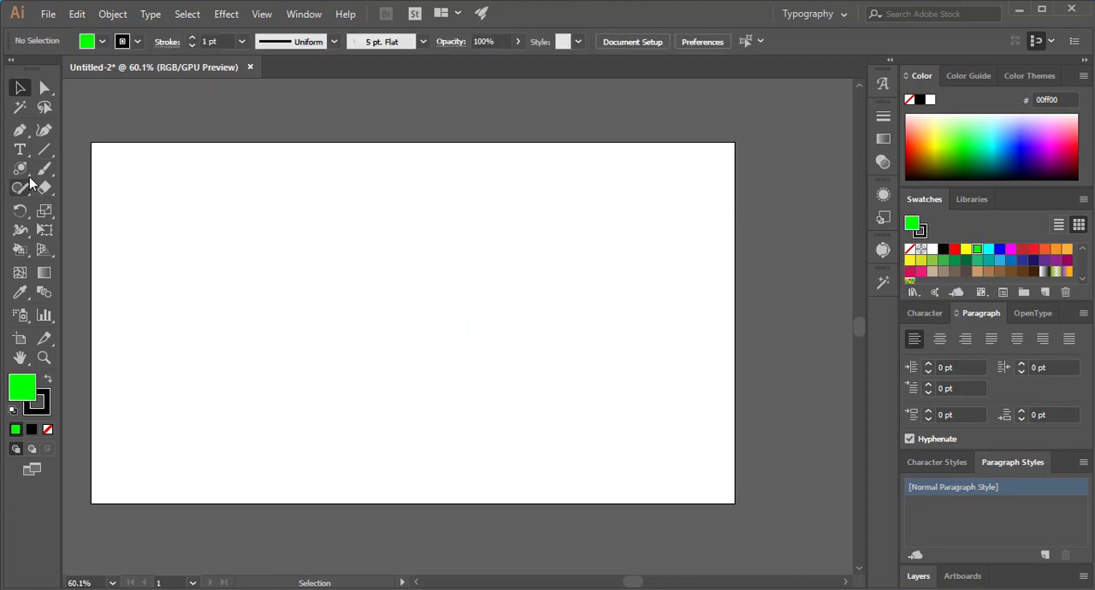
- Draw a wide rectangle in the middle of the artboard and give it a dark red stroke and a green 22b573 fill
left_click_drag(19, 169, 71, 167)
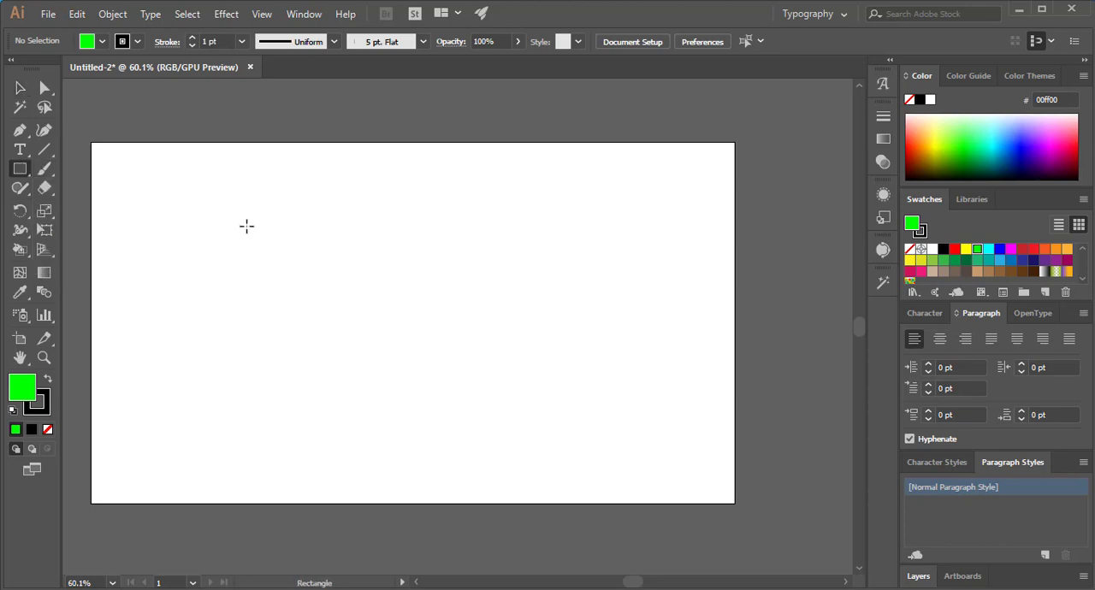
left_click_drag(239, 223, 579, 384)
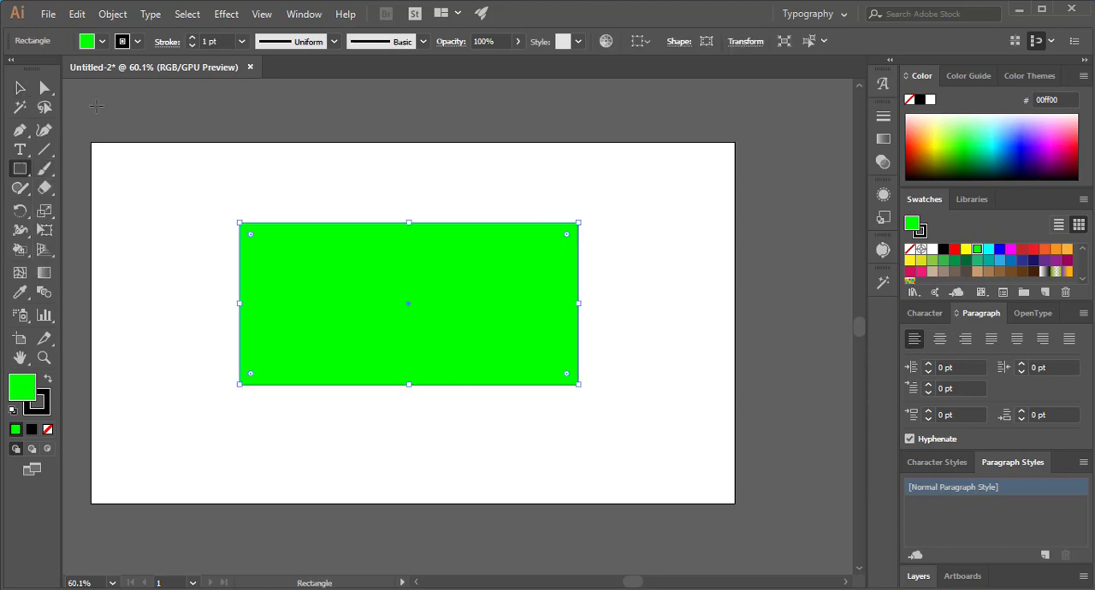
left_click(137, 42)
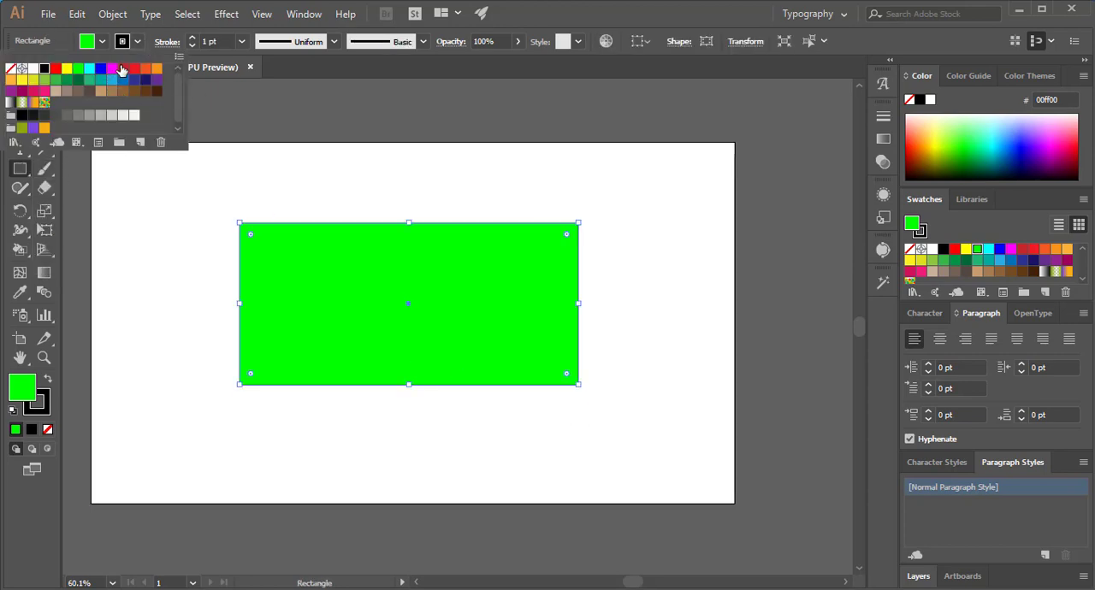
left_click(122, 69)
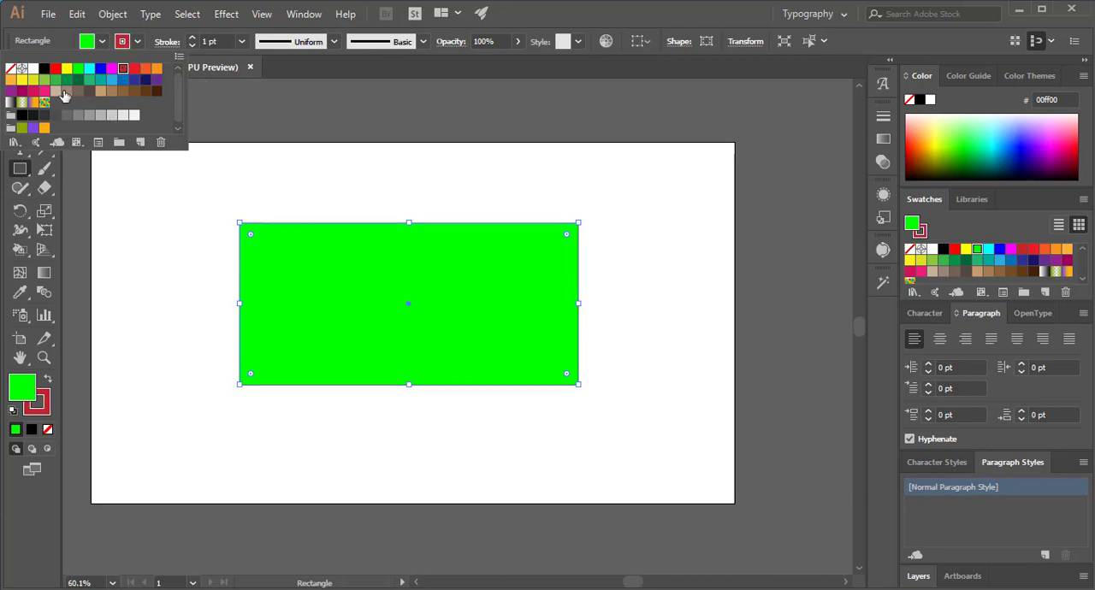
left_click(176, 236)
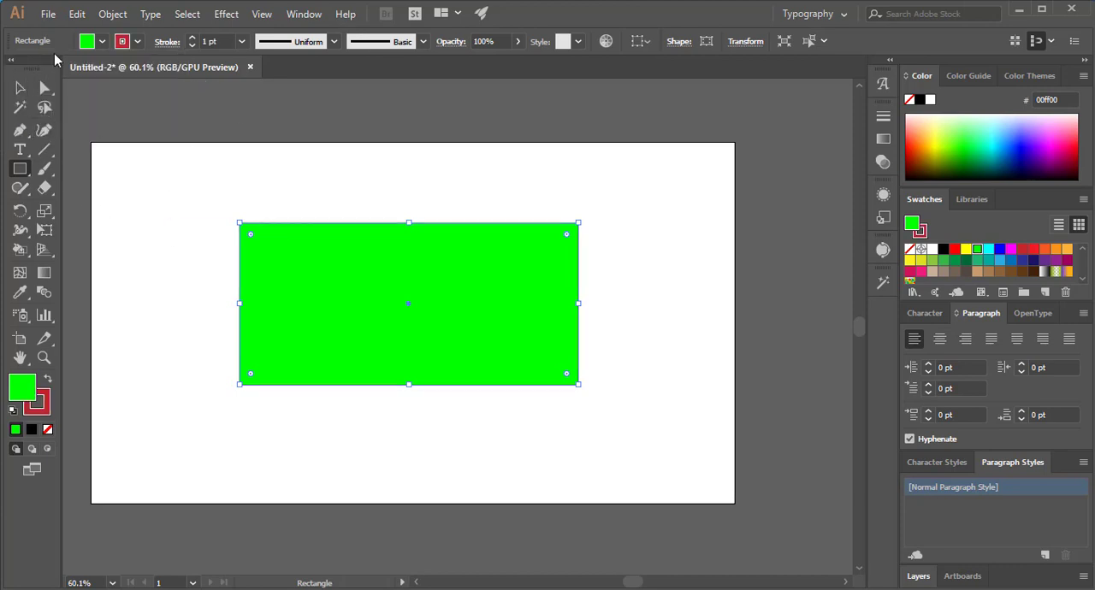
left_click(102, 41)
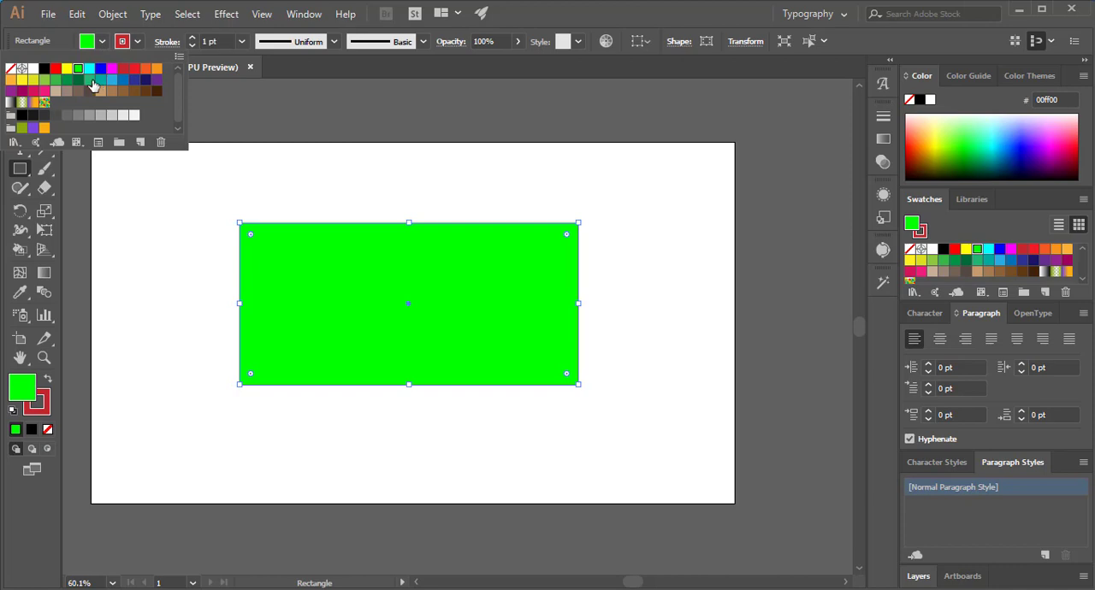
left_click(90, 80)
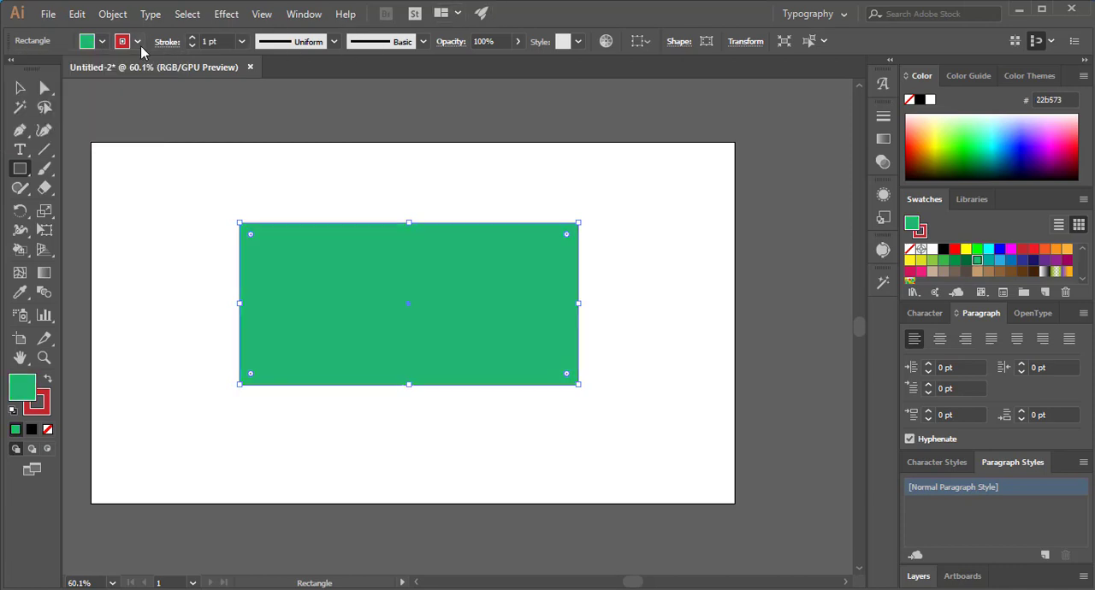
- Set the rectangle's stroke weight to 10 pt
left_click(140, 46)
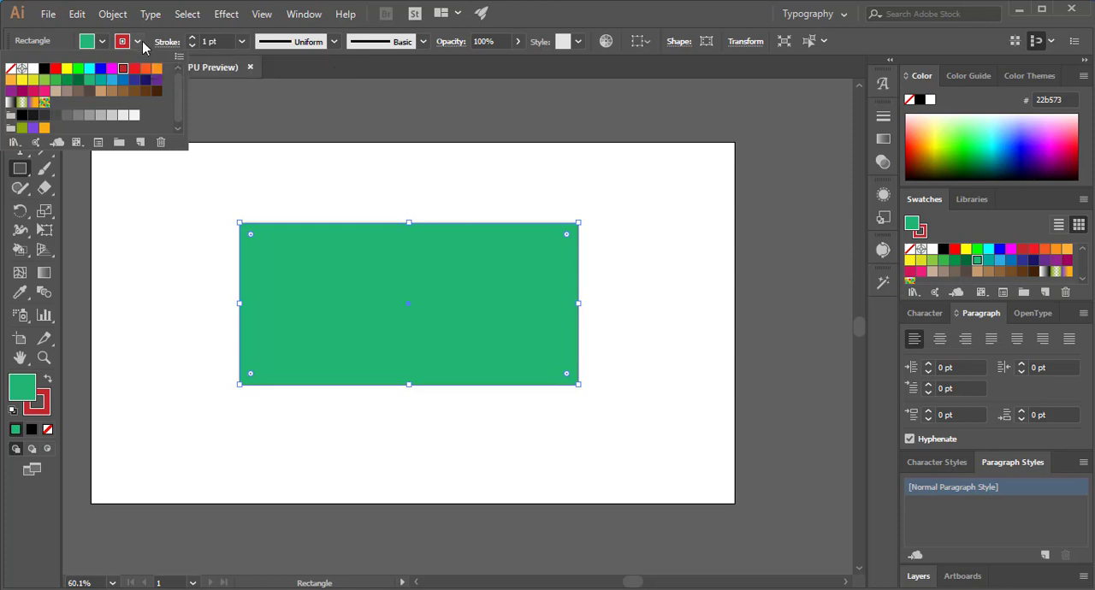
left_click(242, 42)
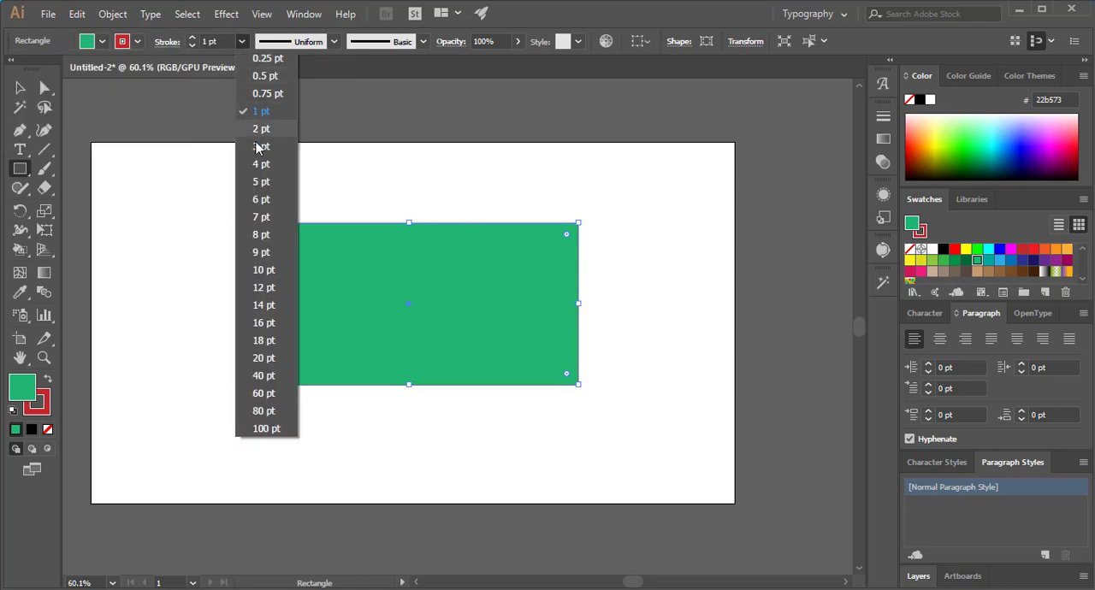
left_click(261, 267)
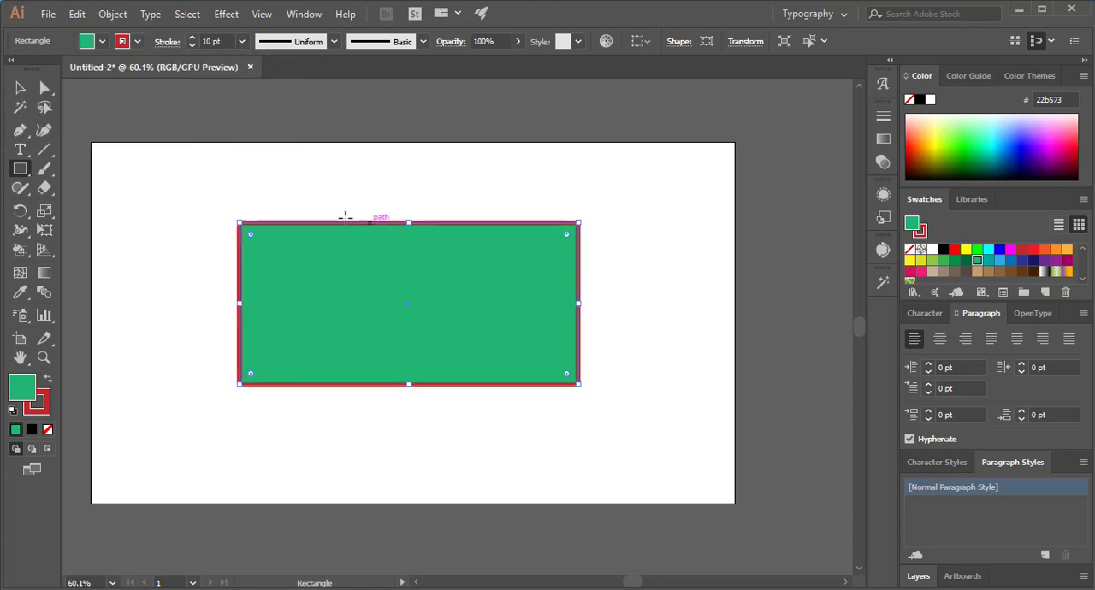
- Try Width Profile 2 and the tapered wedge width profile on the rectangle's stroke
left_click(334, 42)
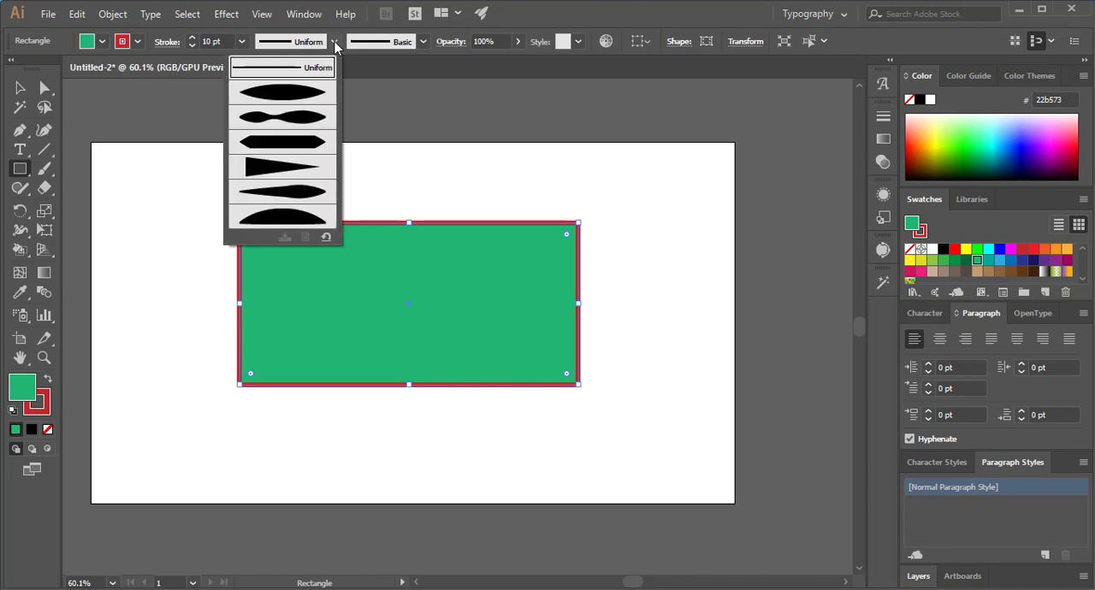
left_click(287, 120)
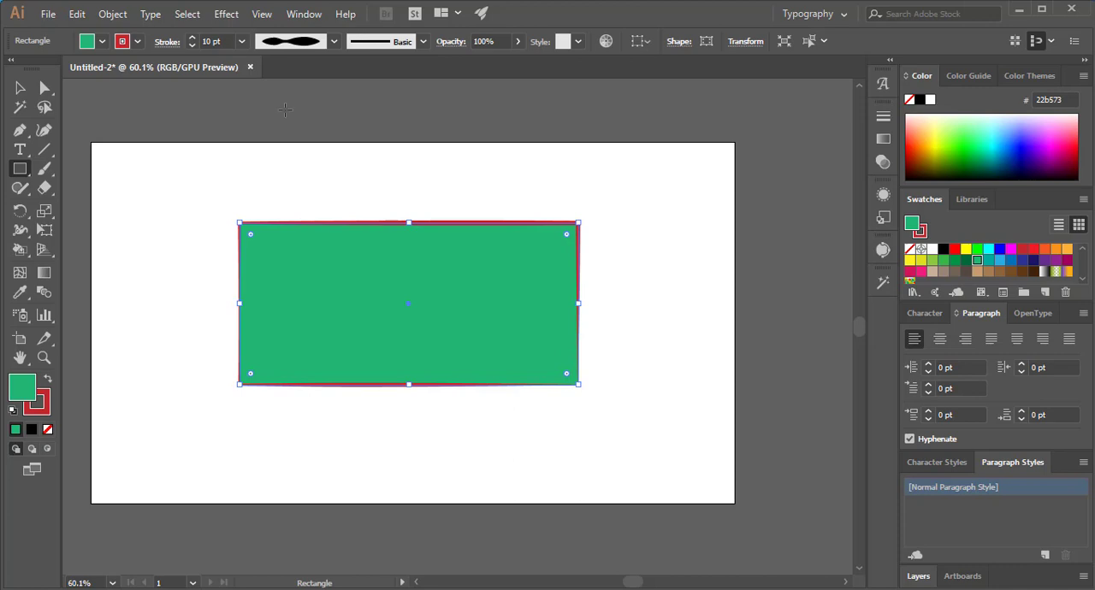
left_click(333, 42)
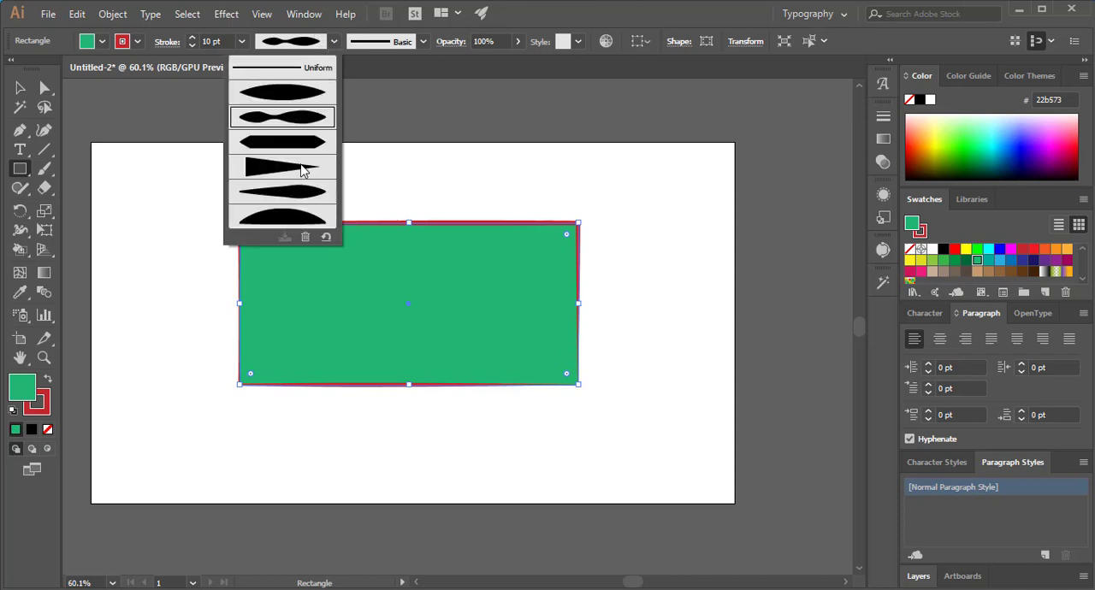
left_click(306, 169)
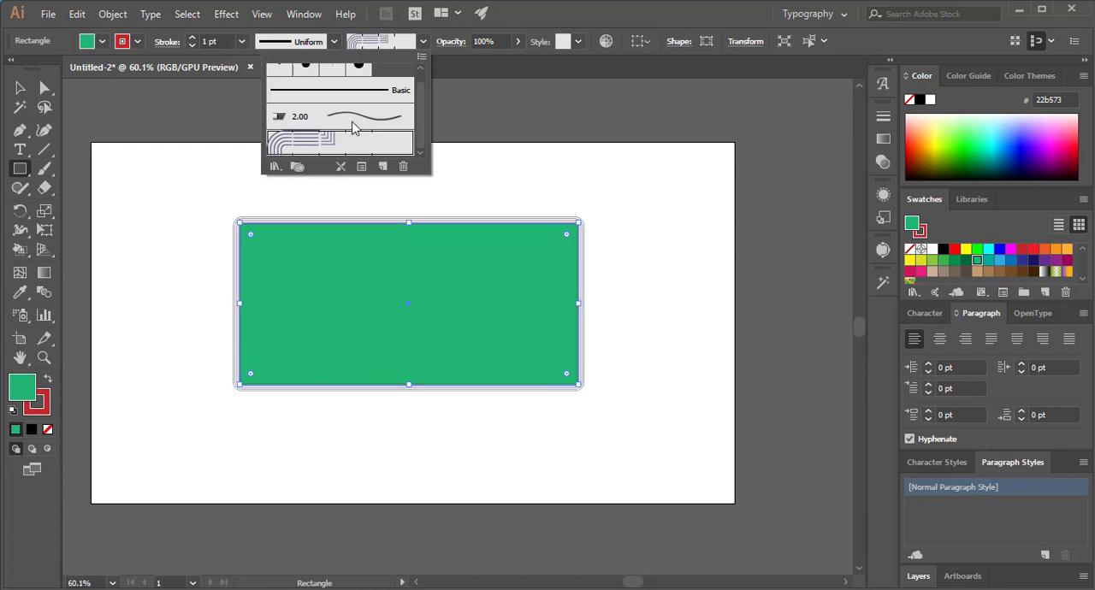
- Try the Touch Calligraphic brush and the smaller round brushes on the rectangle's stroke, and settle on the 2.00 bristle brush
scroll(355, 137, "up", 1)
left_click(358, 77)
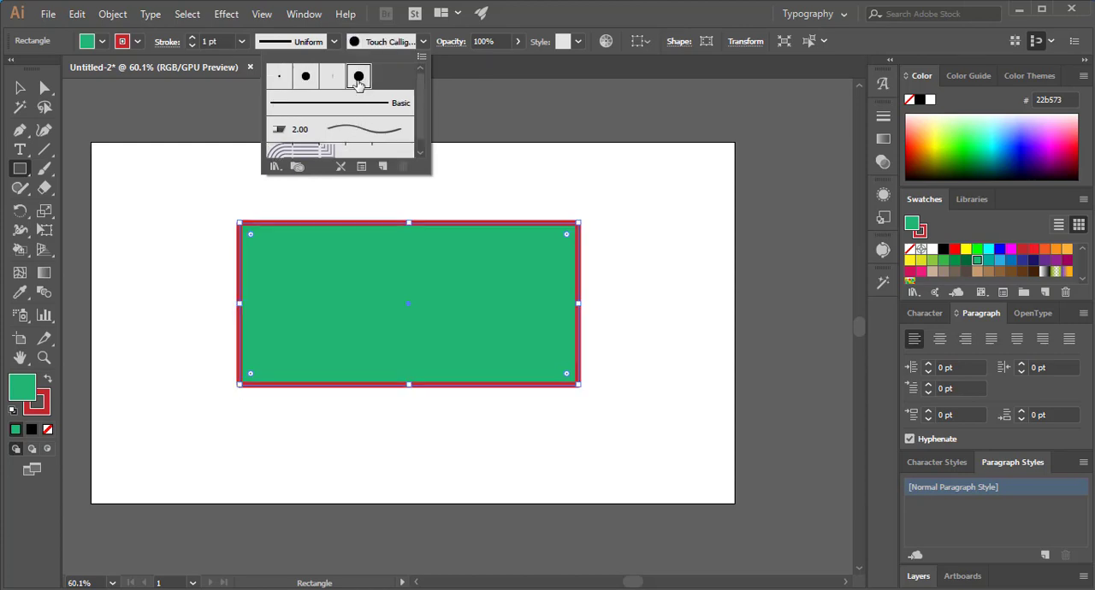
left_click(306, 77)
left_click(279, 76)
left_click(299, 129)
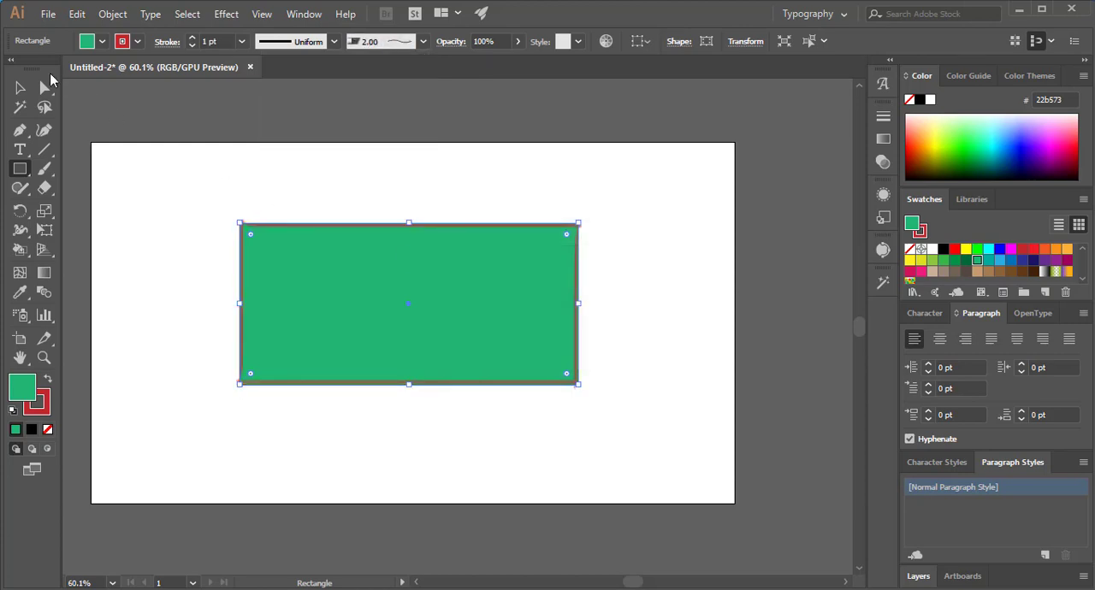
- Move the rectangle around the artboard, place it slightly up and right of its original position, and deselect it
left_click(20, 88)
left_click(483, 204)
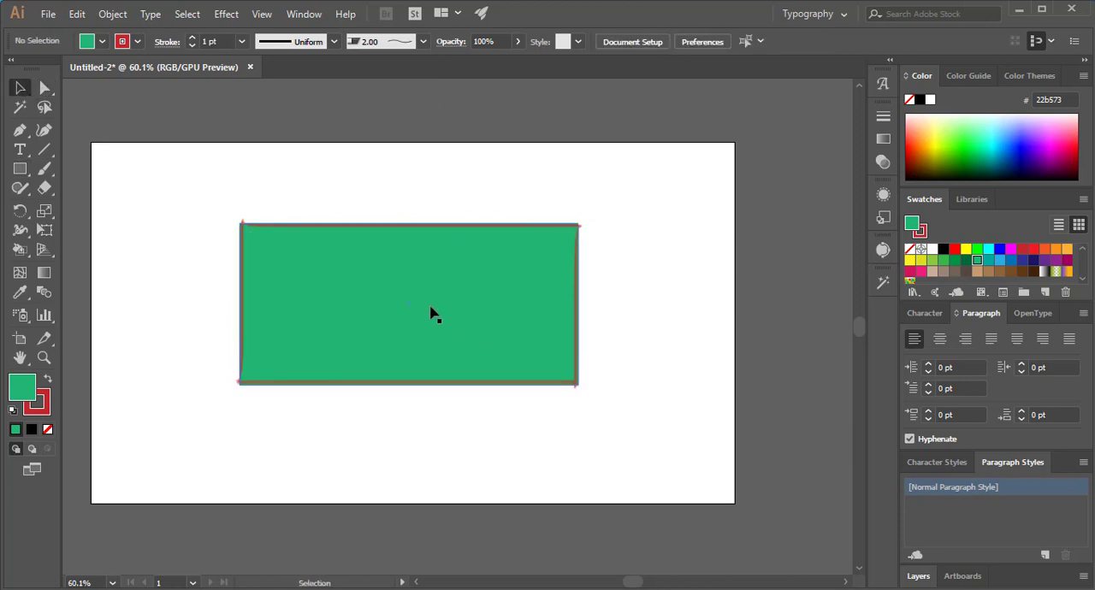
left_click_drag(402, 318, 500, 280)
left_click_drag(651, 346, 572, 334)
left_click(524, 380)
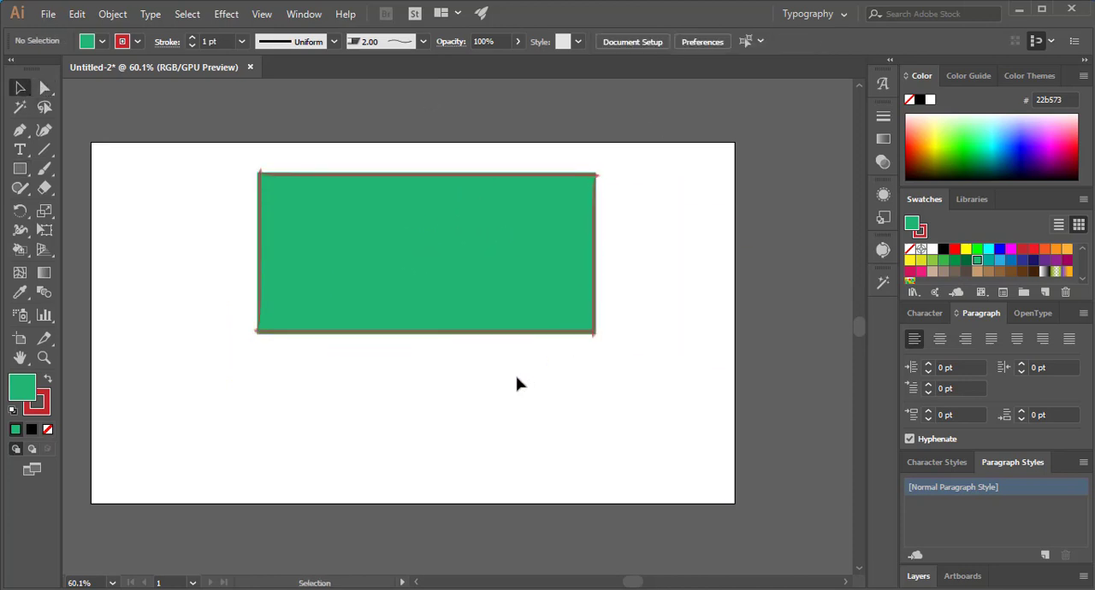